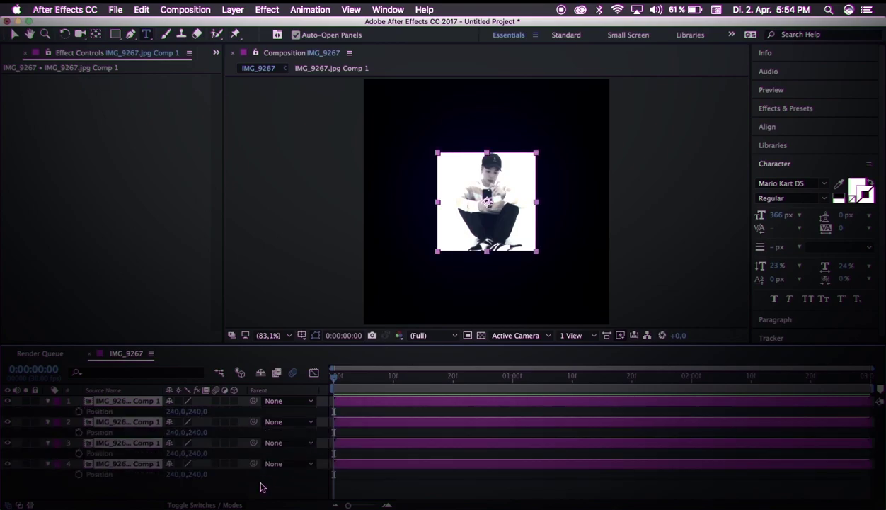
Position the four picture layers as a two-by-two grid at 342,337, 141,338, 342,137 and 141,137 from the first layer down.
{"action": "left_click_drag", "start_coordinate": [173, 474], "coordinate": [114, 474]}
{"action": "left_click_drag", "start_coordinate": [201, 475], "coordinate": [250, 439]}
{"action": "left_click_drag", "start_coordinate": [175, 433], "coordinate": [121, 432]}
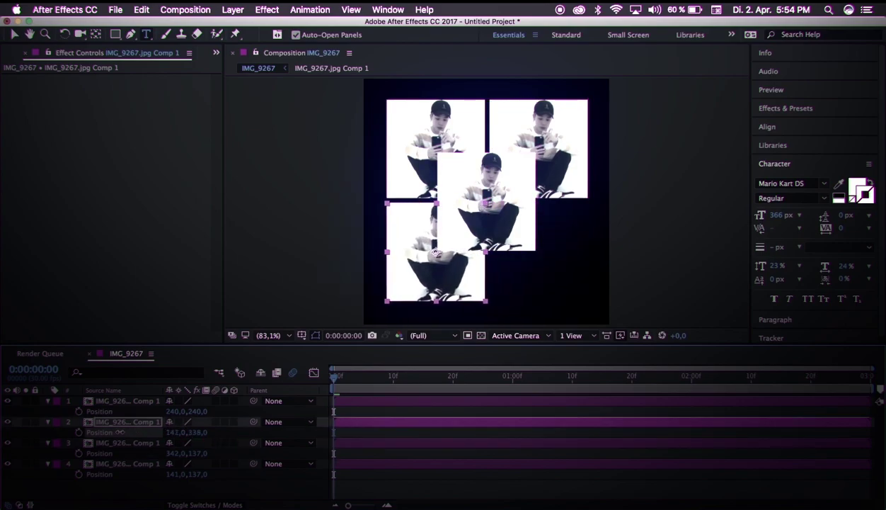
{"action": "left_click_drag", "start_coordinate": [173, 412], "coordinate": [253, 420]}
{"action": "left_click", "coordinate": [373, 479]}
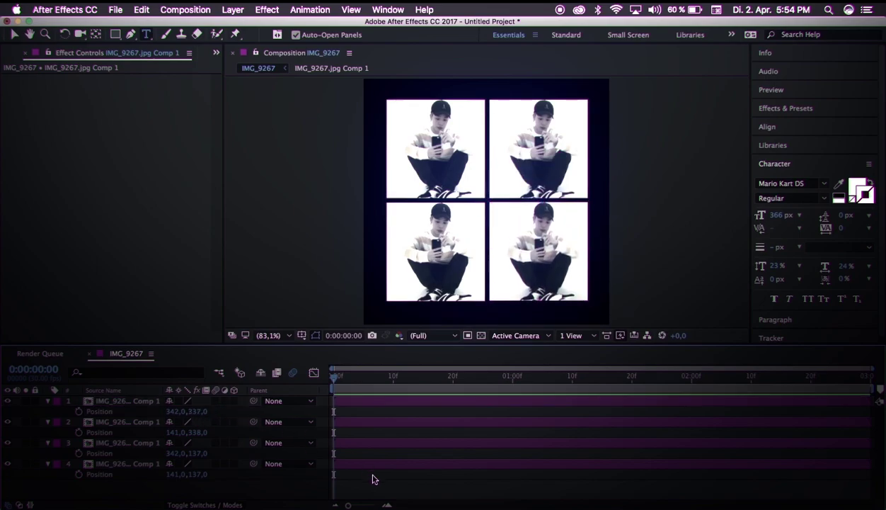
Centre the picture grid by adjusting the layer positions to 340,341, 139,340, 340,139 and 139,139 from the first layer down.
{"action": "left_click_drag", "start_coordinate": [199, 412], "coordinate": [202, 412]}
{"action": "left_click_drag", "start_coordinate": [321, 399], "coordinate": [325, 480]}
{"action": "left_click_drag", "start_coordinate": [177, 454], "coordinate": [176, 454]}
{"action": "left_click_drag", "start_coordinate": [198, 455], "coordinate": [201, 456]}
Reorder the layers so the lower-left picture is layer 1 and the upper-right picture is layer 2, and collapse the remaining layers.
{"action": "left_click", "coordinate": [370, 410]}
{"action": "left_click", "coordinate": [370, 402]}
{"action": "left_click", "coordinate": [368, 422]}
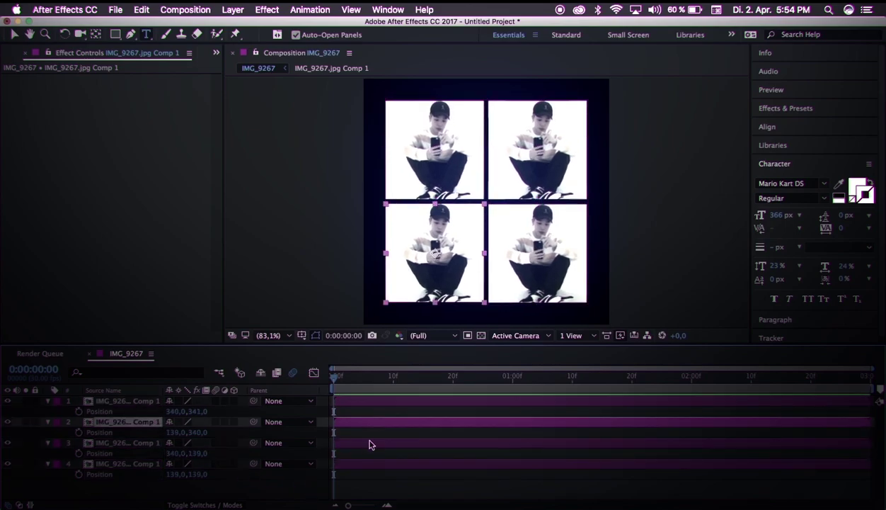
{"action": "left_click_drag", "start_coordinate": [132, 404], "coordinate": [132, 397]}
{"action": "left_click", "coordinate": [382, 443]}
{"action": "left_click", "coordinate": [369, 403]}
{"action": "left_click_drag", "start_coordinate": [128, 441], "coordinate": [122, 412]}
{"action": "left_click", "coordinate": [48, 443]}
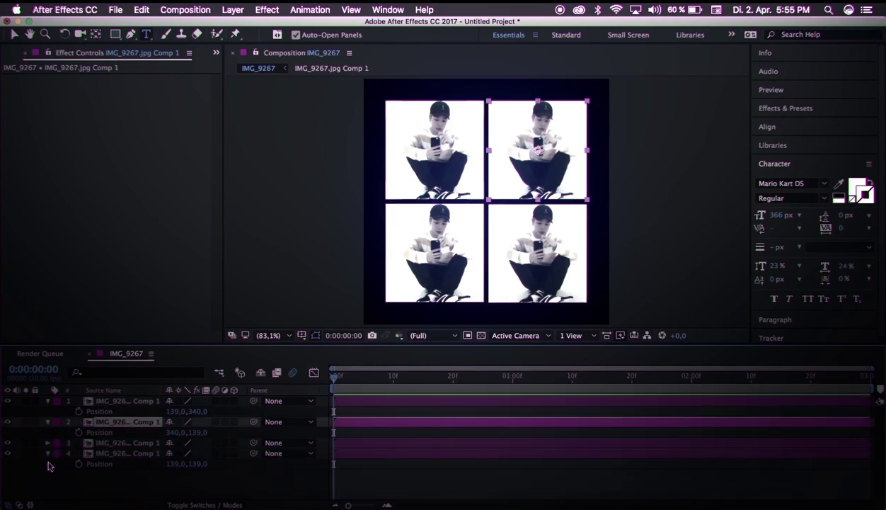
Try to animate the lower-left picture with Rotation keyframes, using 180° at frame 18 and a second keyframe at 1:02.
{"action": "left_click", "coordinate": [123, 401]}
{"action": "left_click", "coordinate": [439, 377]}
{"action": "key", "text": "r"}
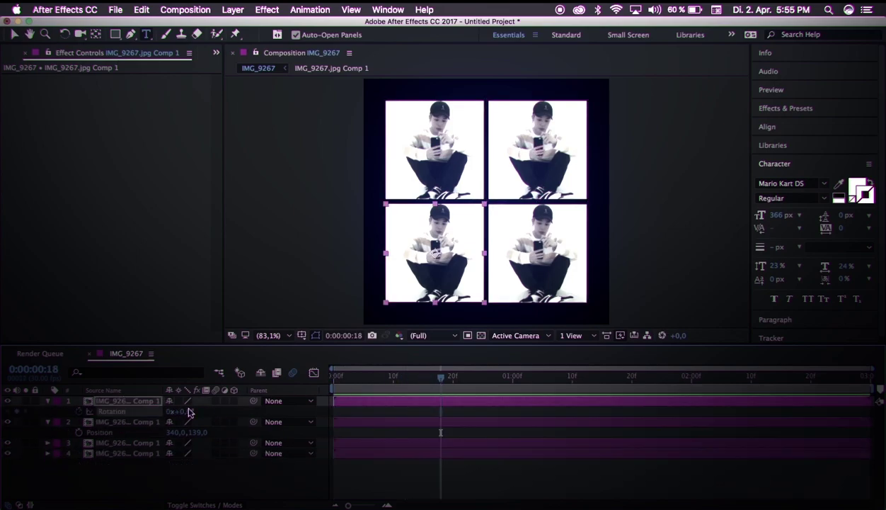
{"action": "left_click", "coordinate": [425, 413]}
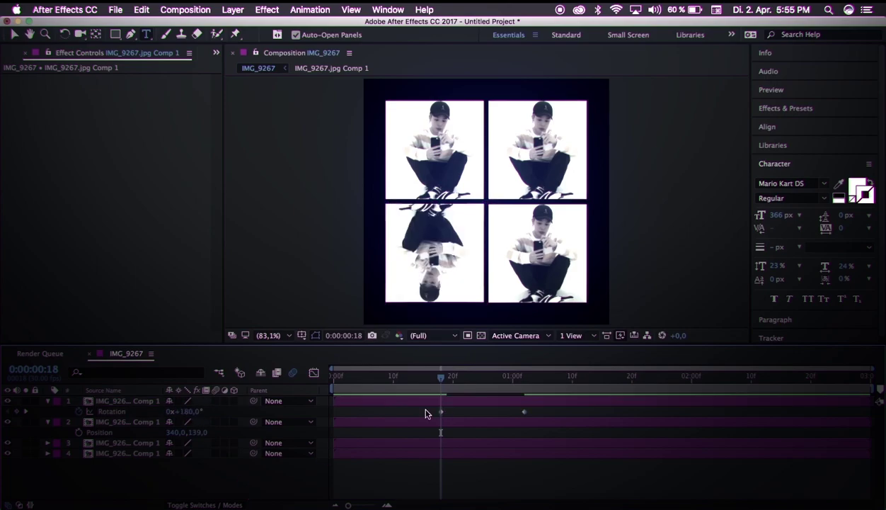
Reset the lower-left picture's Rotation to 0° and delete its two Rotation keyframes.
{"action": "left_click", "coordinate": [190, 413]}
{"action": "type", "text": "0"}
{"action": "left_click", "coordinate": [240, 483]}
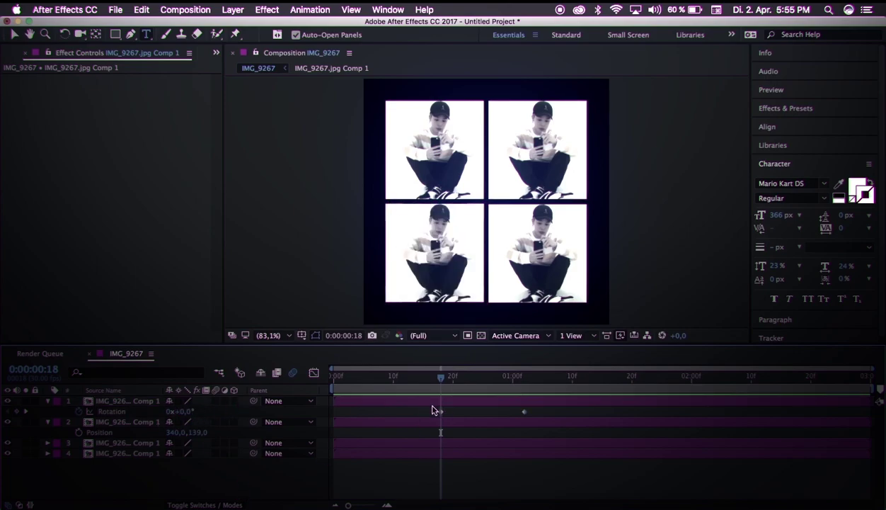
{"action": "left_click_drag", "start_coordinate": [431, 407], "coordinate": [546, 414]}
{"action": "key", "text": "Delete"}
Make the first two layers 3D and keyframe layer 1's Y Rotation from 180° at frame 18 to 0° at 1:02.
{"action": "left_click", "coordinate": [235, 401]}
{"action": "left_click", "coordinate": [113, 401]}
{"action": "key", "text": "r"}
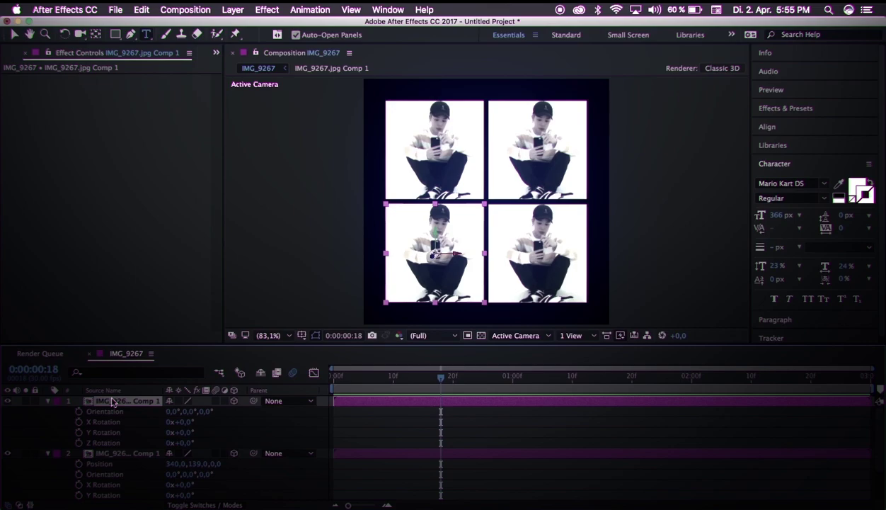
{"action": "type", "text": "1"}
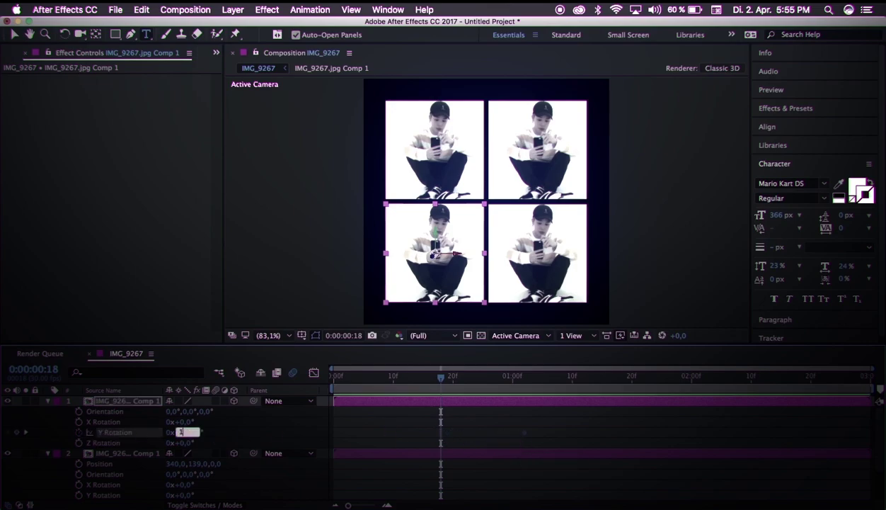
{"action": "type", "text": "80"}
{"action": "left_click", "coordinate": [407, 430]}
Apply Easy Ease to layer 1's Y Rotation keyframes, shape the curve for a fast start and slow finish, and preview the flip.
{"action": "left_click_drag", "start_coordinate": [414, 427], "coordinate": [535, 435]}
{"action": "left_click", "coordinate": [314, 373]}
{"action": "left_click_drag", "start_coordinate": [430, 397], "coordinate": [571, 484]}
{"action": "key", "text": "F9"}
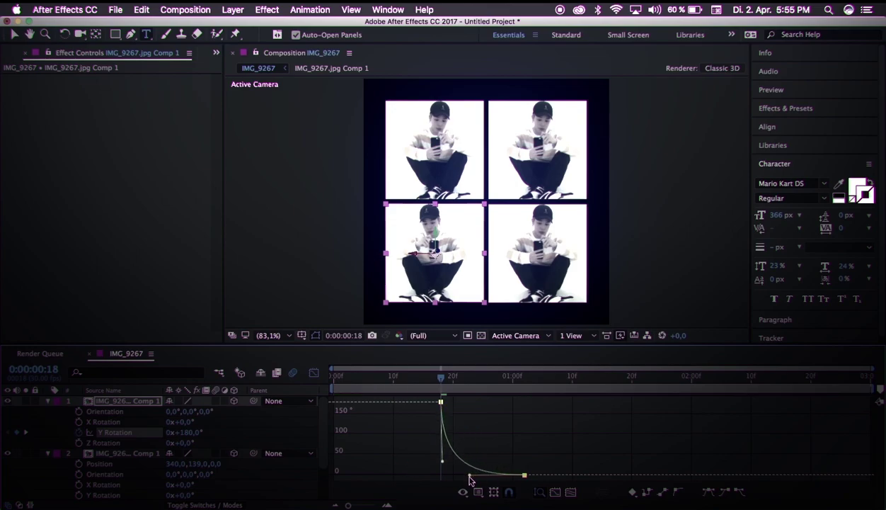
{"action": "key", "text": "space"}
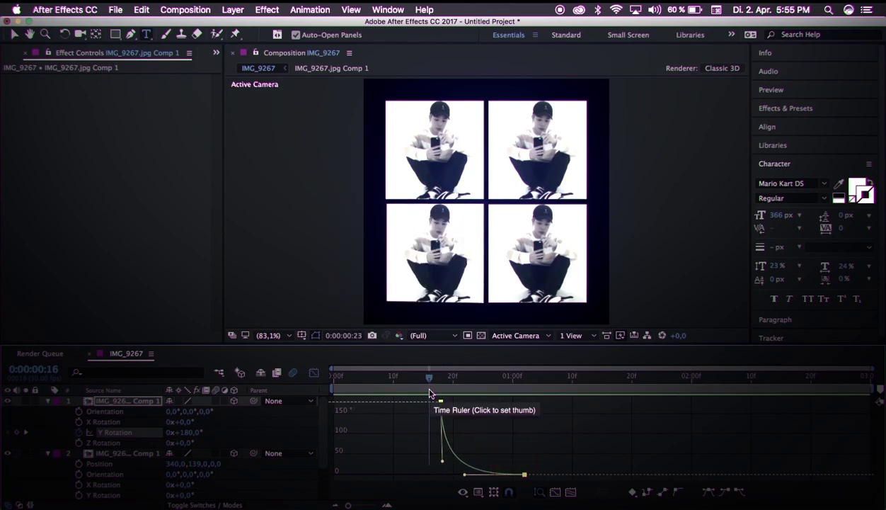
{"action": "key", "text": "space"}
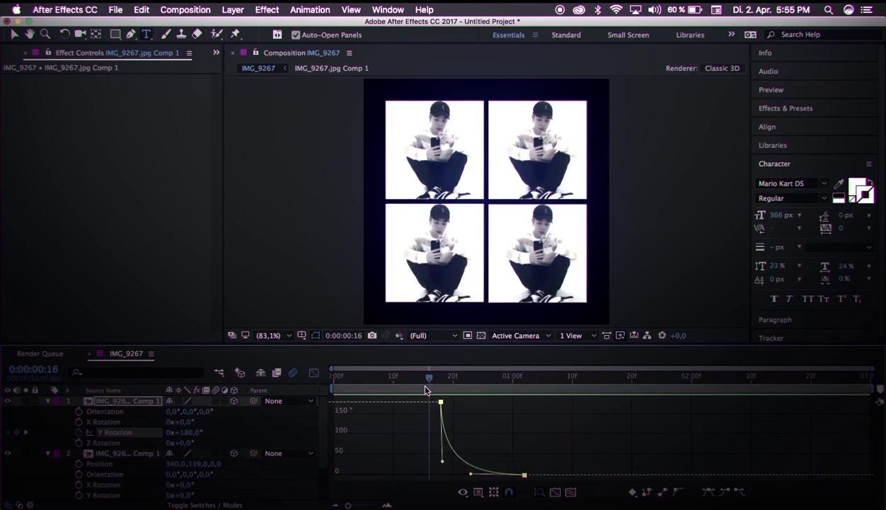
{"action": "left_click", "coordinate": [416, 377]}
{"action": "key", "text": "shift+F3"}
Keyframe the upper-right picture's Y Rotation from -180° at 1:04 to 0° at about 1:18.
{"action": "left_click", "coordinate": [416, 456]}
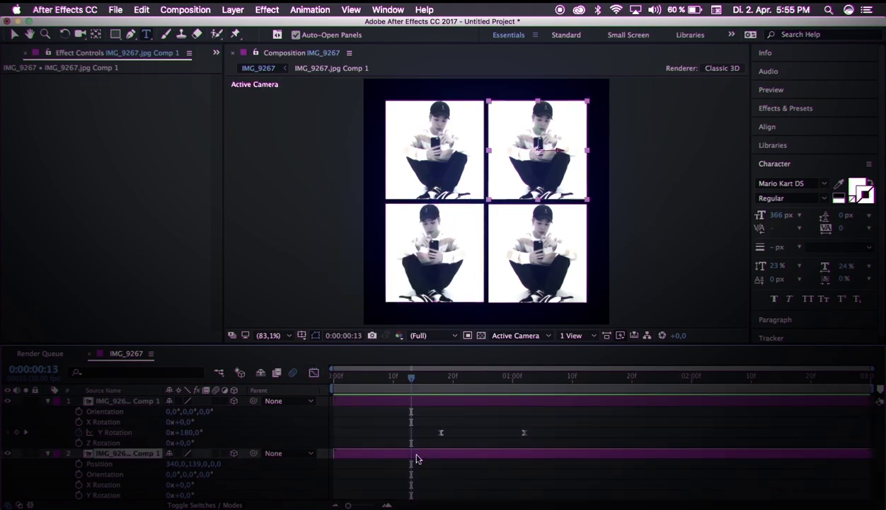
{"action": "scroll", "coordinate": [403, 432], "scroll_direction": "down", "scroll_amount": 2}
{"action": "left_click", "coordinate": [536, 377]}
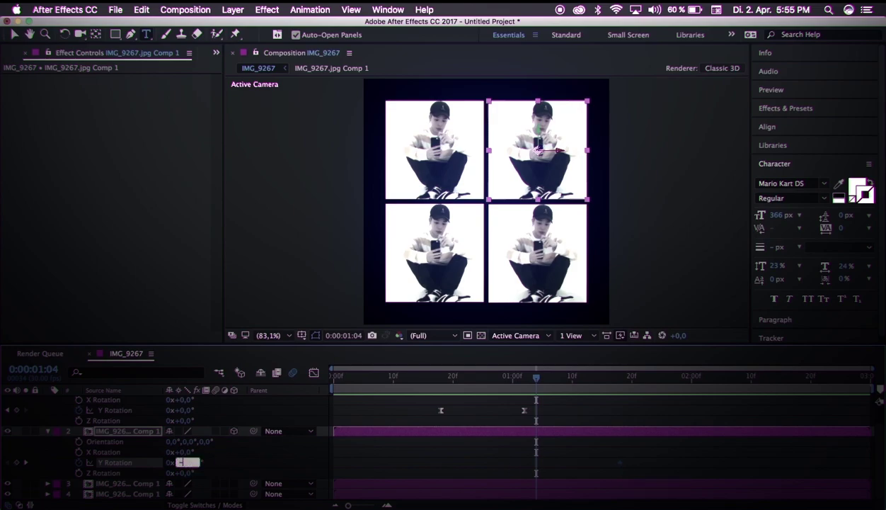
Apply Easy Ease to the upper-right picture's Y Rotation keyframes and shape the curve for a fast start and slow finish.
{"action": "left_click_drag", "start_coordinate": [521, 459], "coordinate": [635, 467]}
{"action": "left_click", "coordinate": [314, 373]}
{"action": "left_click_drag", "start_coordinate": [526, 480], "coordinate": [634, 399]}
{"action": "key", "text": "F9"}
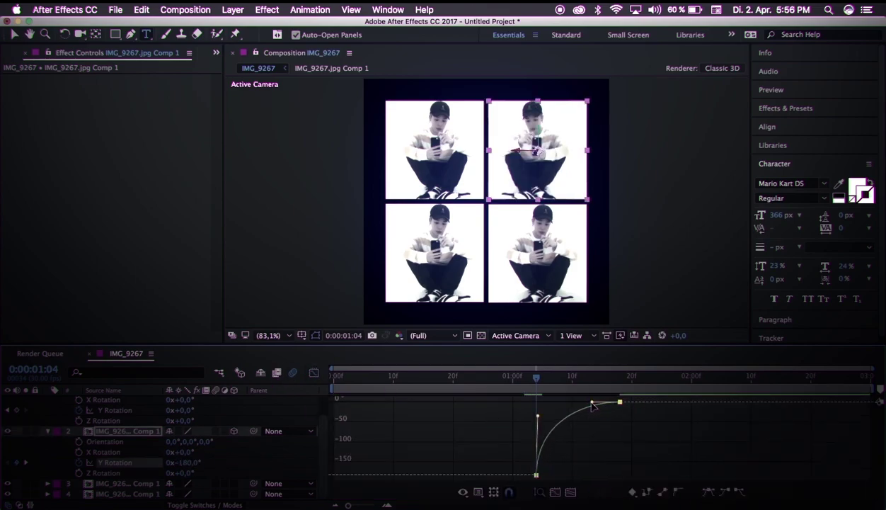
{"action": "left_click_drag", "start_coordinate": [504, 377], "coordinate": [401, 378]}
{"action": "left_click", "coordinate": [314, 373]}
Collapse the animated layers, enable motion blur on all four layers and preview the animation.
{"action": "scroll", "coordinate": [106, 452], "scroll_direction": "up", "scroll_amount": 2}
{"action": "left_click", "coordinate": [47, 454]}
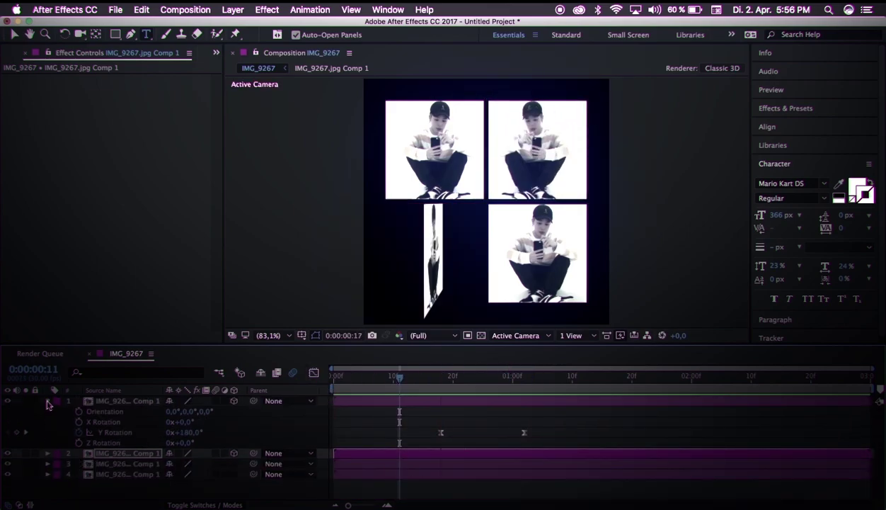
{"action": "left_click", "coordinate": [48, 401]}
{"action": "key", "text": "super+a"}
{"action": "left_click", "coordinate": [287, 464]}
{"action": "left_click", "coordinate": [335, 378]}
{"action": "key", "text": "space"}
Apply the Gaussian Blur effect to the two flipping picture layers.
{"action": "left_click", "coordinate": [346, 402]}
{"action": "left_click", "coordinate": [347, 412], "text": "shift"}
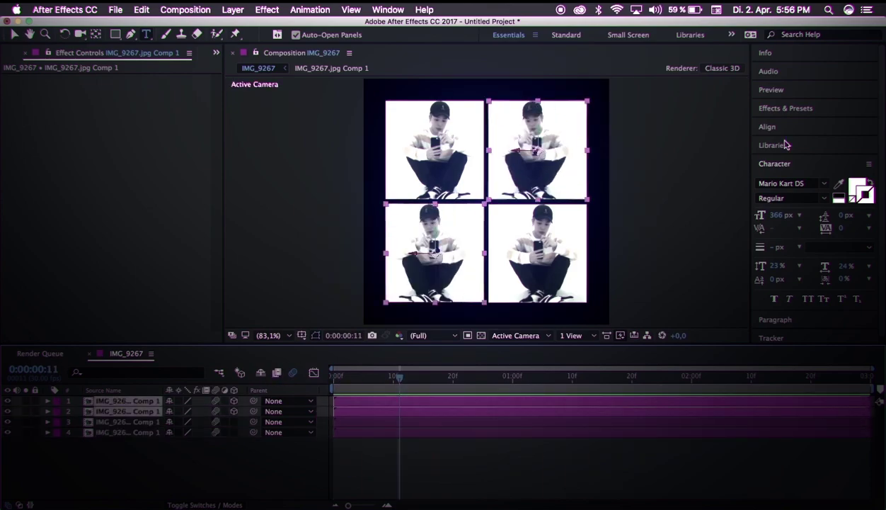
{"action": "left_click", "coordinate": [792, 123]}
{"action": "left_click", "coordinate": [786, 108]}
{"action": "left_click_drag", "start_coordinate": [574, 406], "coordinate": [563, 408]}
Keyframe layer 1's Gaussian Blur Blurriness from 22.1 at frame 18 to 0 at 1:02, matching its flip.
{"action": "left_click", "coordinate": [430, 402]}
{"action": "key", "text": "u"}
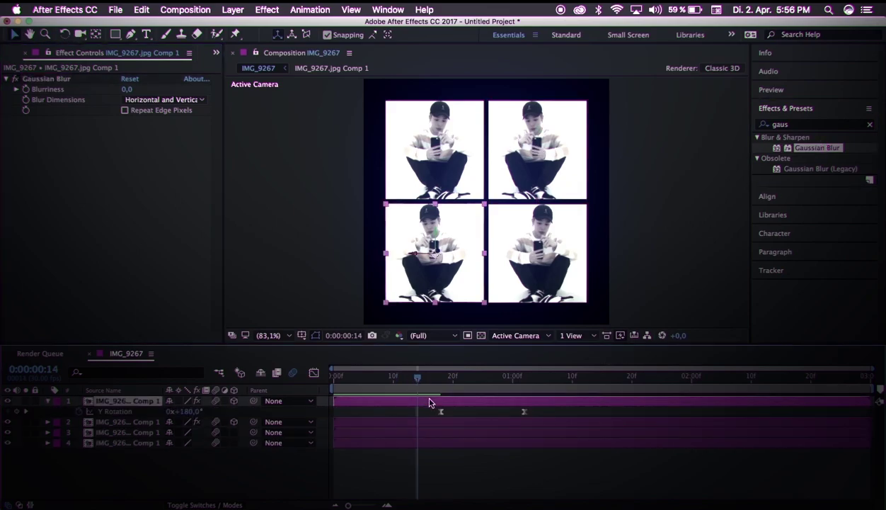
{"action": "key", "text": "k"}
{"action": "left_click", "coordinate": [26, 90]}
{"action": "left_click_drag", "start_coordinate": [230, 91], "coordinate": [259, 93]}
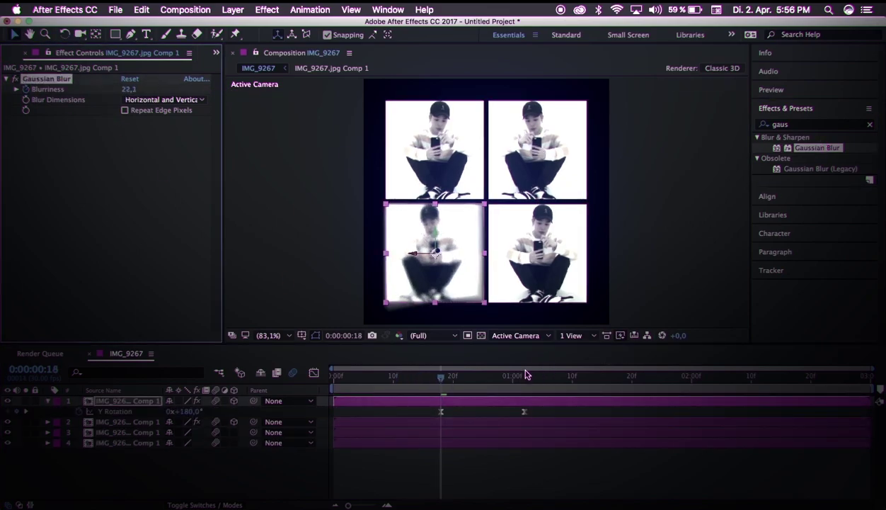
{"action": "left_click", "coordinate": [526, 375]}
{"action": "left_click_drag", "start_coordinate": [128, 90], "coordinate": [3, 93]}
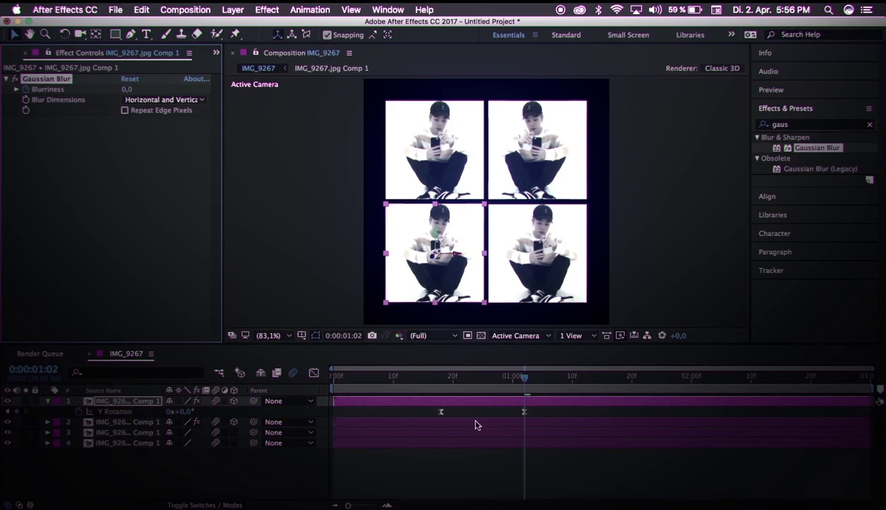
Keyframe the upper-right picture's Gaussian Blur Blurriness from 28.1 at 1:04 to 0 at about 1:18.
{"action": "left_click", "coordinate": [476, 425]}
{"action": "key", "text": "u"}
{"action": "key", "text": "k"}
{"action": "left_click", "coordinate": [119, 98]}
{"action": "left_click_drag", "start_coordinate": [258, 96], "coordinate": [311, 97]}
{"action": "left_click_drag", "start_coordinate": [627, 379], "coordinate": [621, 380]}
{"action": "left_click", "coordinate": [129, 90]}
{"action": "type", "text": "0"}
{"action": "key", "text": "Return"}
Preview the blurred flips of both pictures.
{"action": "left_click", "coordinate": [413, 384]}
{"action": "key", "text": "space"}
{"action": "left_click", "coordinate": [358, 375]}
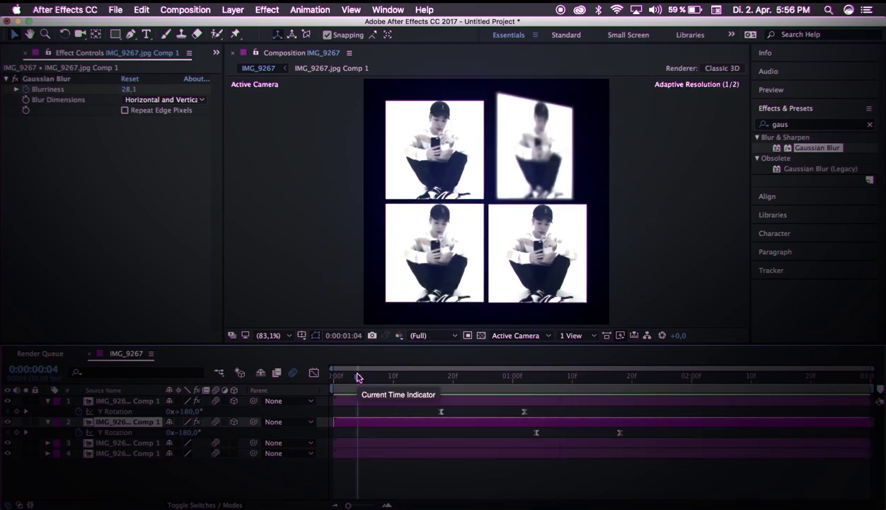
{"action": "key", "text": "space"}
{"action": "key", "text": "space"}
{"action": "key", "text": "space"}
Keyframe the lower-left picture's Opacity from 50% at frame 18 to 100% at 1:02.
{"action": "left_click_drag", "start_coordinate": [369, 378], "coordinate": [448, 399]}
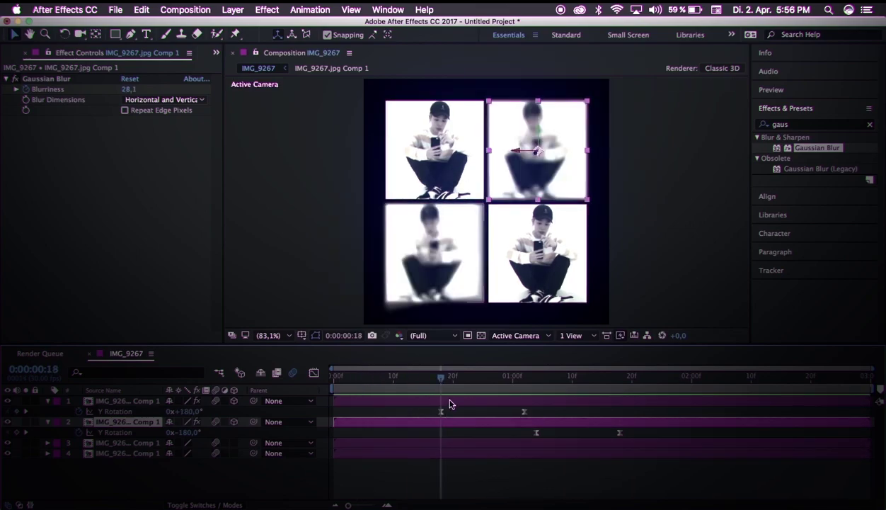
{"action": "left_click", "coordinate": [442, 402]}
{"action": "key", "text": "u"}
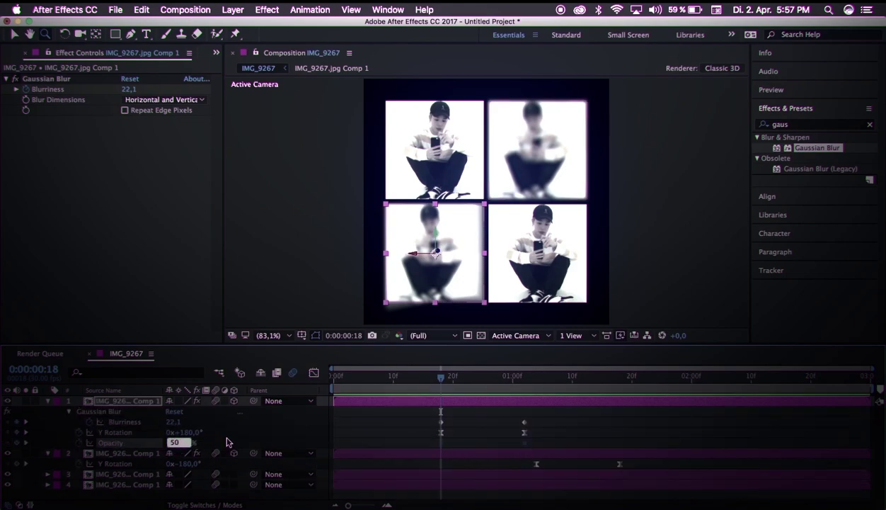
{"action": "key", "text": "Return"}
{"action": "key", "text": "u"}
Keyframe the upper-right picture's Opacity from 50% at 1:04 to 100% at about 1:18, and preview the result.
{"action": "left_click", "coordinate": [545, 413]}
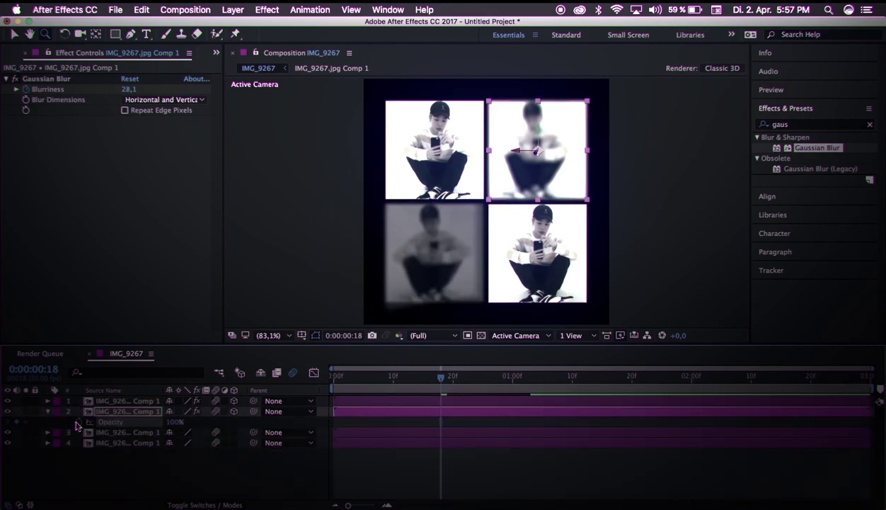
{"action": "key", "text": "u"}
{"action": "left_click", "coordinate": [536, 376]}
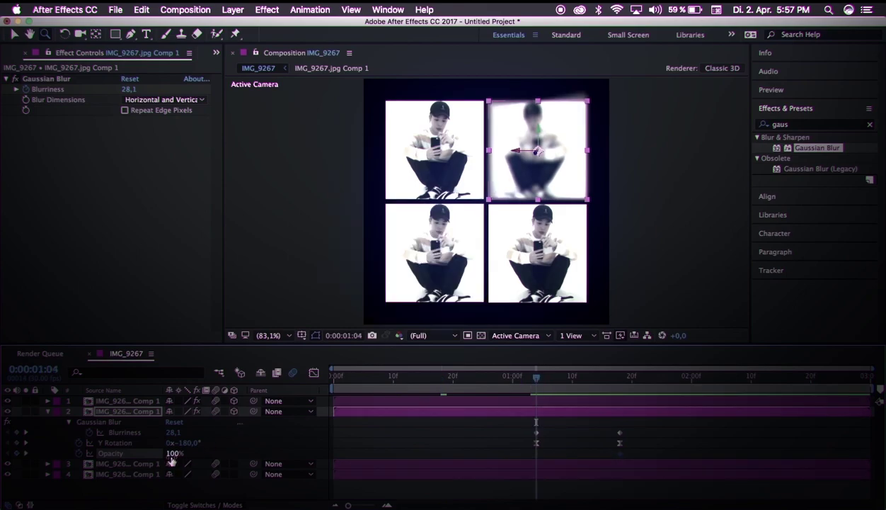
{"action": "left_click", "coordinate": [239, 432]}
{"action": "left_click", "coordinate": [48, 412]}
{"action": "key", "text": "space"}
{"action": "left_click", "coordinate": [383, 378]}
{"action": "key", "text": "space"}
{"action": "left_click", "coordinate": [363, 379]}
{"action": "key", "text": "space"}
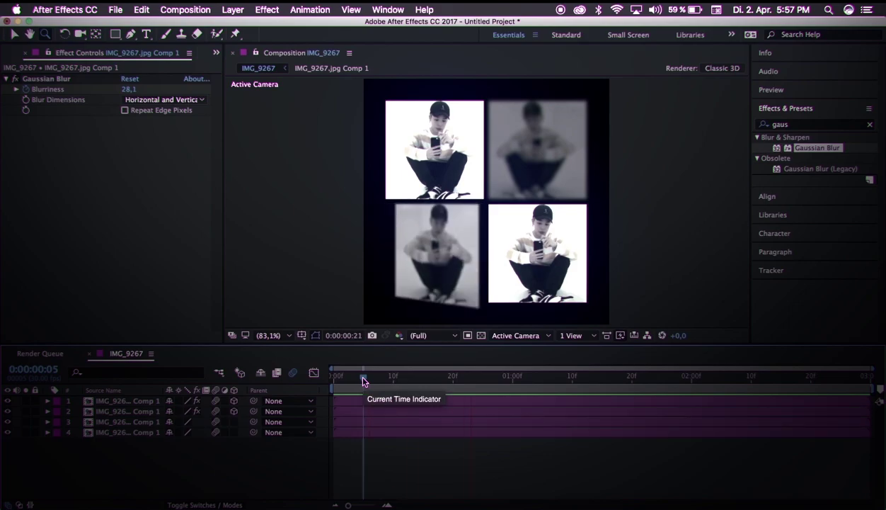
Add a white "?" text over the lower-left picture and centre it at position 143.5,357.8.
{"action": "left_click", "coordinate": [146, 33]}
{"action": "left_click", "coordinate": [433, 247]}
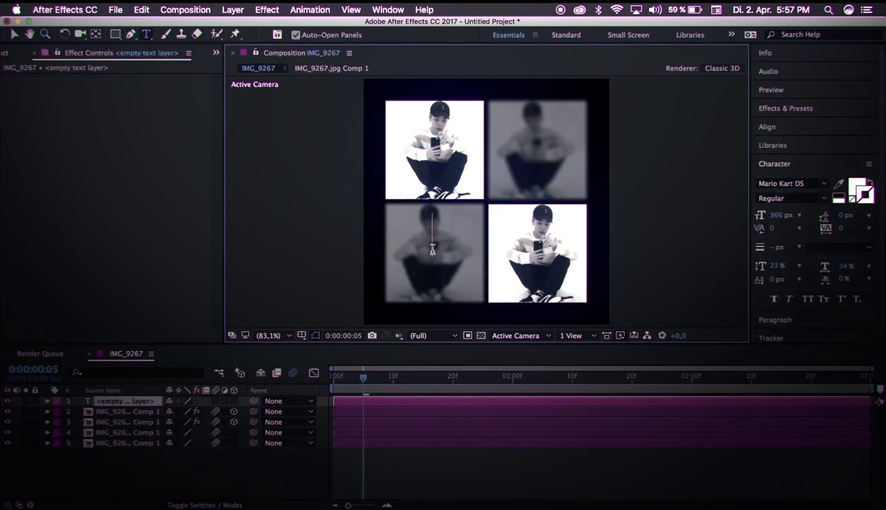
{"action": "left_click", "coordinate": [396, 401]}
{"action": "key", "text": "p"}
{"action": "left_click_drag", "start_coordinate": [199, 412], "coordinate": [211, 414]}
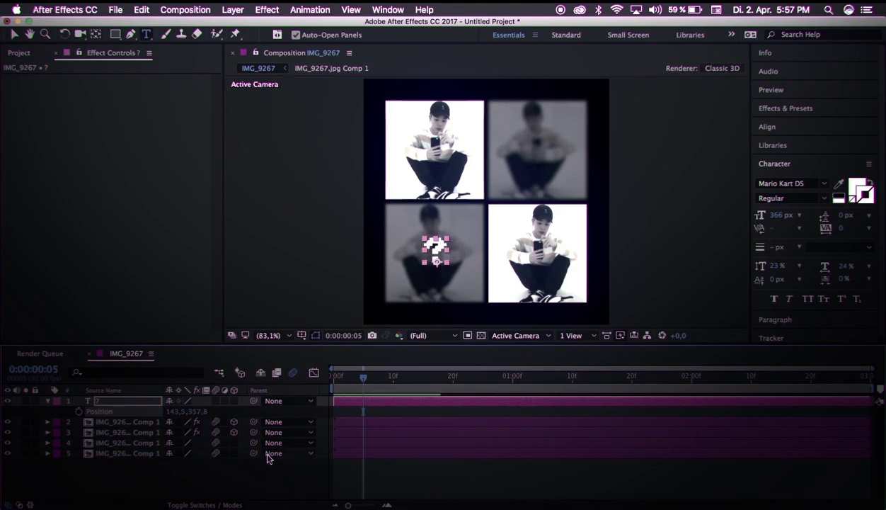
{"action": "left_click", "coordinate": [275, 477]}
{"action": "left_click", "coordinate": [102, 402]}
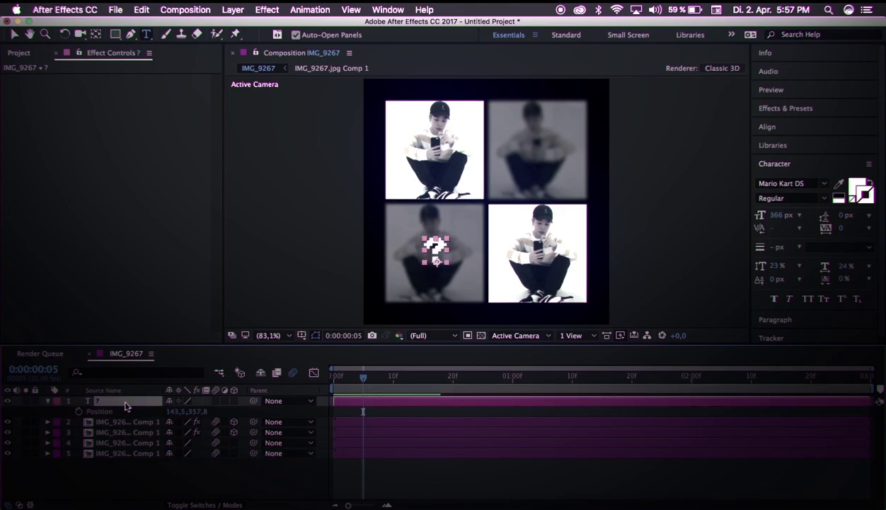
Split the question mark layer at about frame 19, delete the remainder after the flip starts, and collapse the open layers.
{"action": "left_click", "coordinate": [117, 423]}
{"action": "key", "text": "u"}
{"action": "left_click_drag", "start_coordinate": [449, 380], "coordinate": [311, 370]}
{"action": "left_click", "coordinate": [454, 400]}
{"action": "key", "text": "super+shift+d"}
{"action": "key", "text": "Delete"}
{"action": "key", "text": "space"}
{"action": "left_click", "coordinate": [47, 402]}
{"action": "left_click", "coordinate": [47, 401]}
{"action": "left_click", "coordinate": [48, 402]}
{"action": "left_click", "coordinate": [47, 411]}
Duplicate the question mark layer and move the copy directly above the upper-right picture's layer.
{"action": "left_click", "coordinate": [406, 378]}
{"action": "left_click", "coordinate": [413, 401]}
{"action": "key", "text": "super+d"}
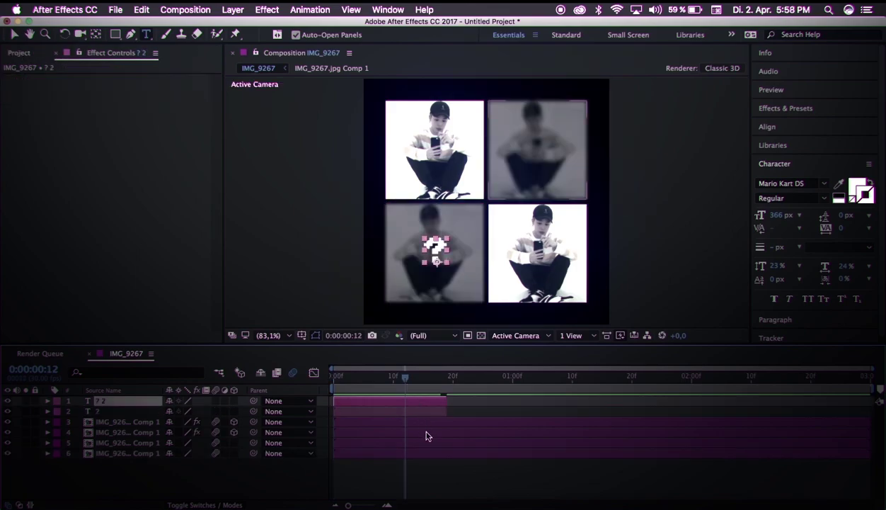
{"action": "left_click", "coordinate": [427, 433]}
{"action": "key", "text": "u"}
{"action": "left_click_drag", "start_coordinate": [143, 402], "coordinate": [151, 427]}
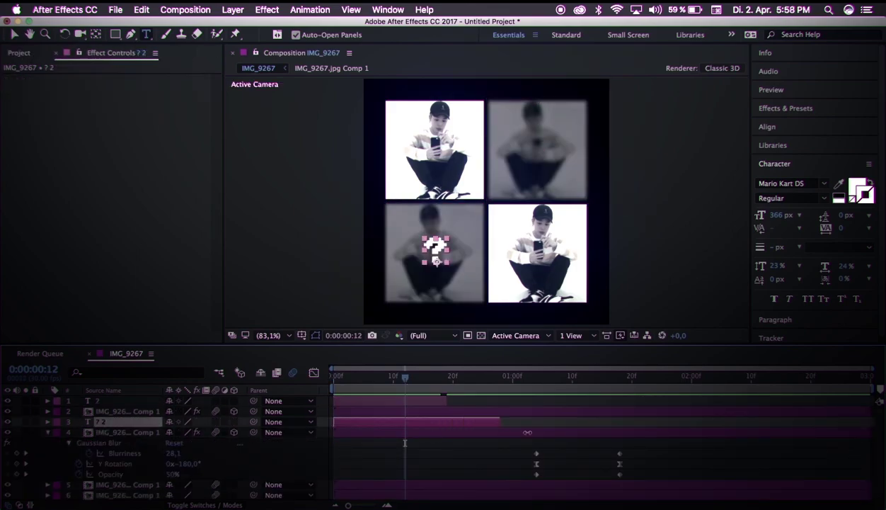
Extend the duplicated question mark to about 1:05, position it at 342.5,163.8 over the upper-right picture, and preview it.
{"action": "left_click_drag", "start_coordinate": [530, 377], "coordinate": [518, 405]}
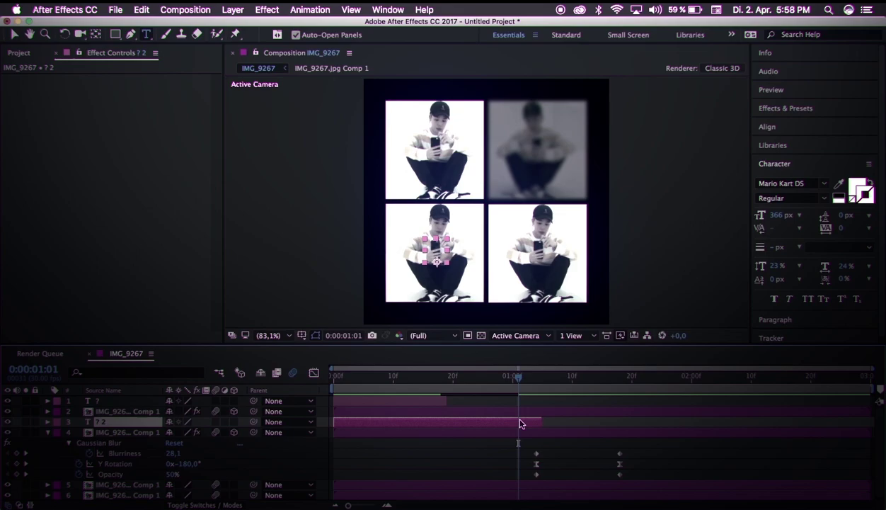
{"action": "key", "text": "p"}
{"action": "left_click_drag", "start_coordinate": [202, 432], "coordinate": [146, 376]}
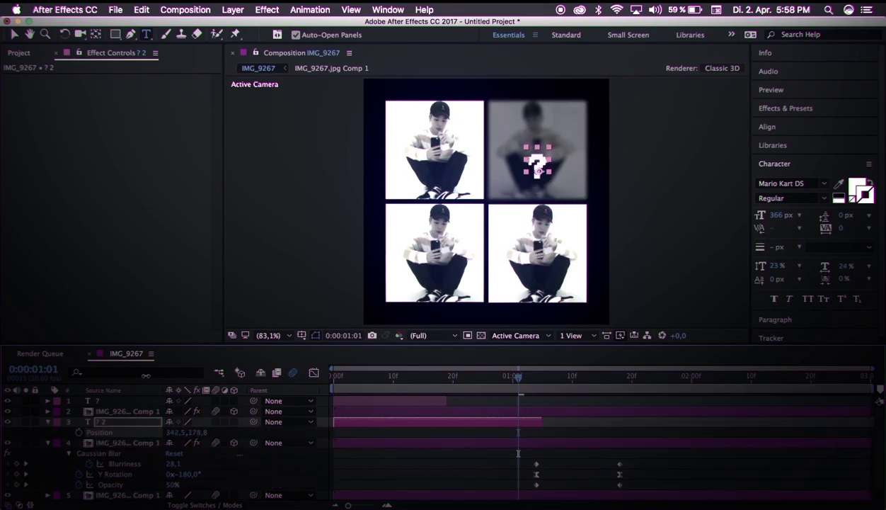
{"action": "key", "text": "space"}
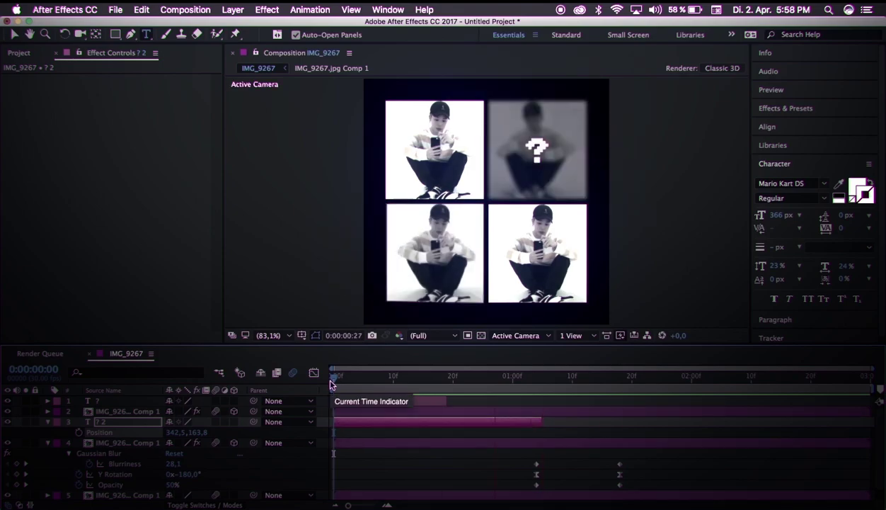
Collapse the open layer properties and pre-compose all six layers of the grid into one composition.
{"action": "left_click", "coordinate": [48, 443]}
{"action": "left_click", "coordinate": [48, 422]}
{"action": "key", "text": "super+a"}
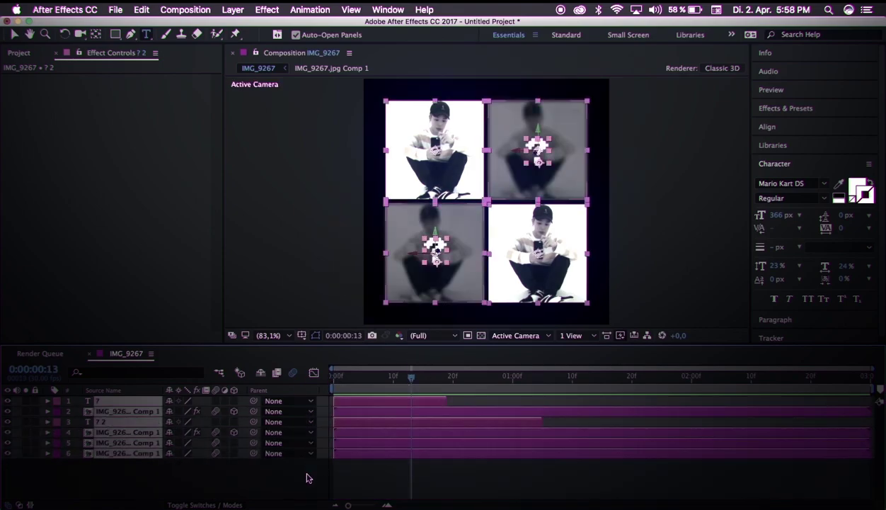
{"action": "right_click", "coordinate": [357, 442]}
{"action": "left_click", "coordinate": [411, 401]}
{"action": "key", "text": "Return"}
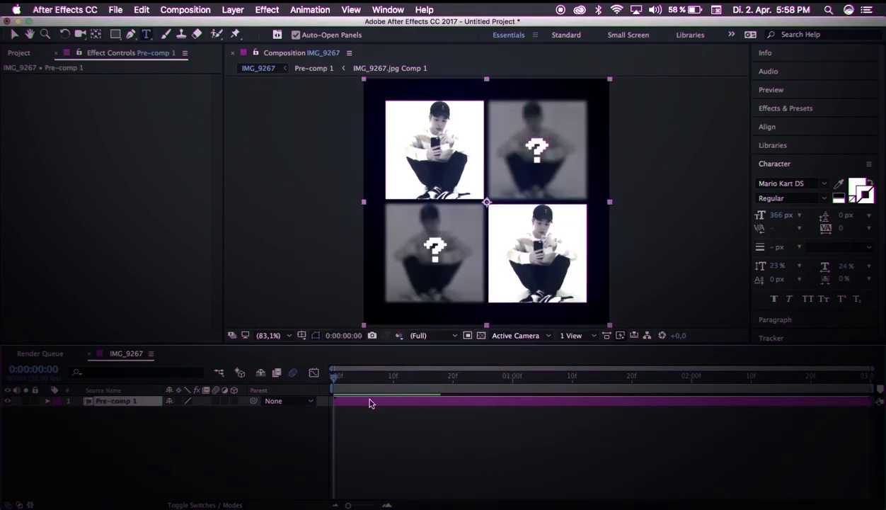
Make the pre-comp a 3D layer and keyframe its scale from 513% at the start to 100% at 1:02.
{"action": "left_click", "coordinate": [234, 401]}
{"action": "key", "text": "u"}
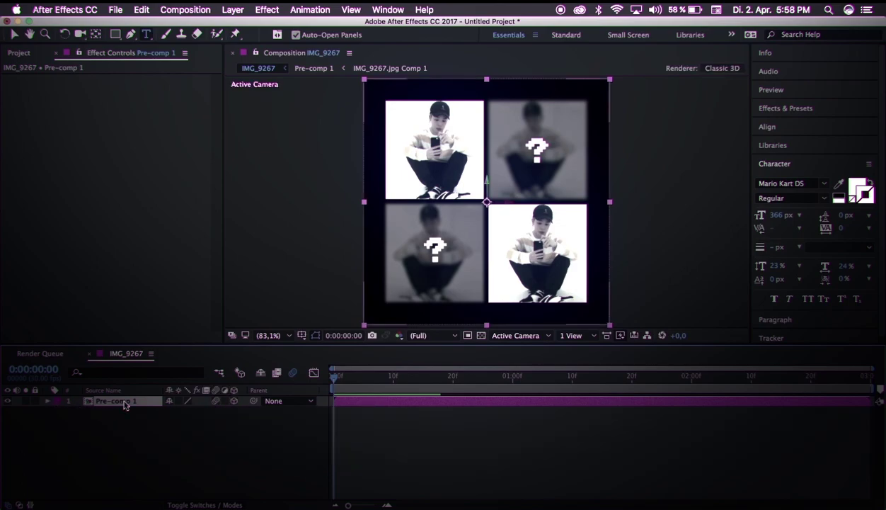
{"action": "left_click_drag", "start_coordinate": [219, 411], "coordinate": [474, 405]}
{"action": "left_click_drag", "start_coordinate": [331, 419], "coordinate": [532, 411]}
Reshape the pre-comp's scale curve into a very fast start with a long, slow finish, and preview the zoom-out.
{"action": "left_click", "coordinate": [313, 372]}
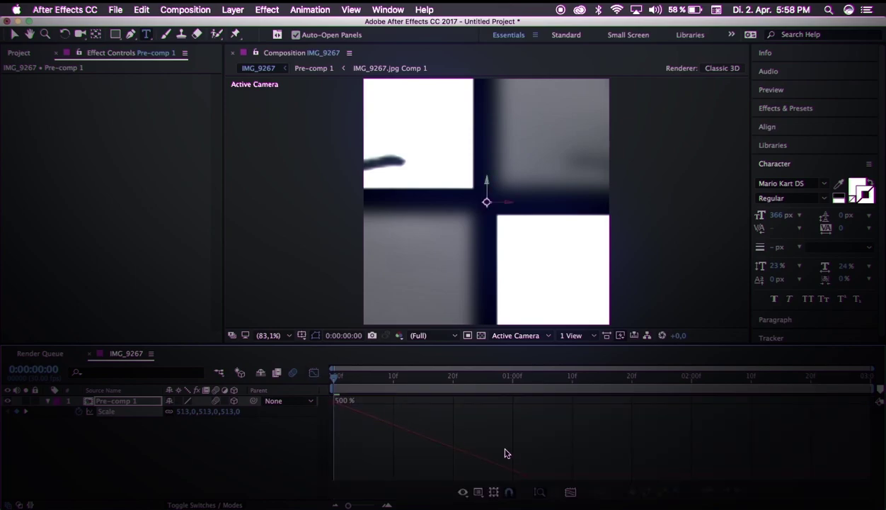
{"action": "left_click_drag", "start_coordinate": [539, 483], "coordinate": [307, 399]}
{"action": "left_click_drag", "start_coordinate": [397, 404], "coordinate": [316, 469]}
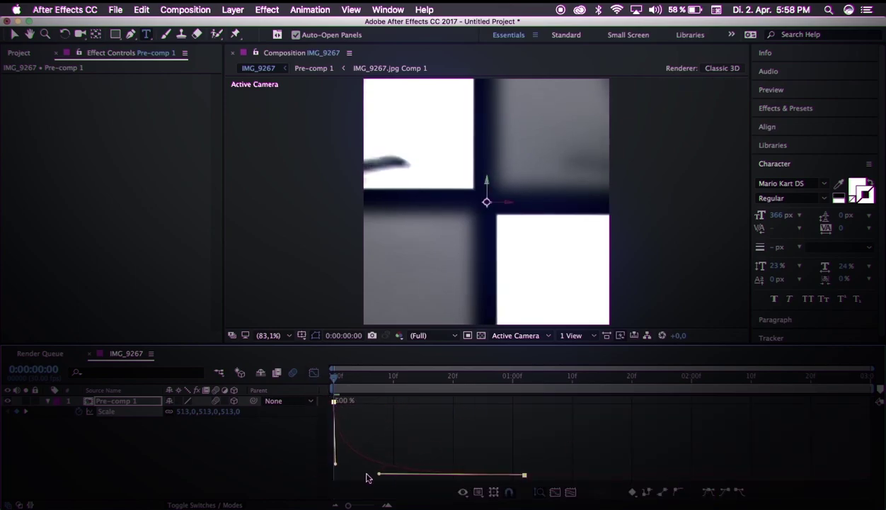
{"action": "left_click_drag", "start_coordinate": [369, 478], "coordinate": [344, 475]}
{"action": "key", "text": "space"}
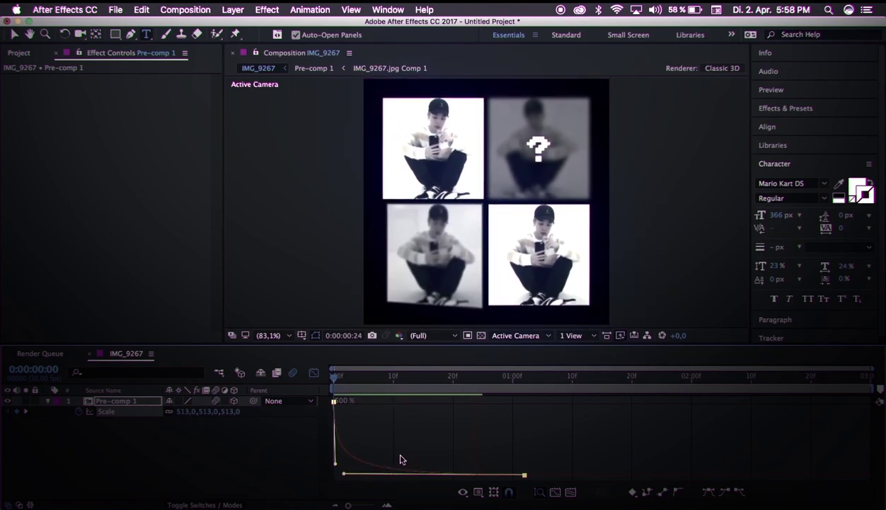
{"action": "left_click", "coordinate": [335, 380]}
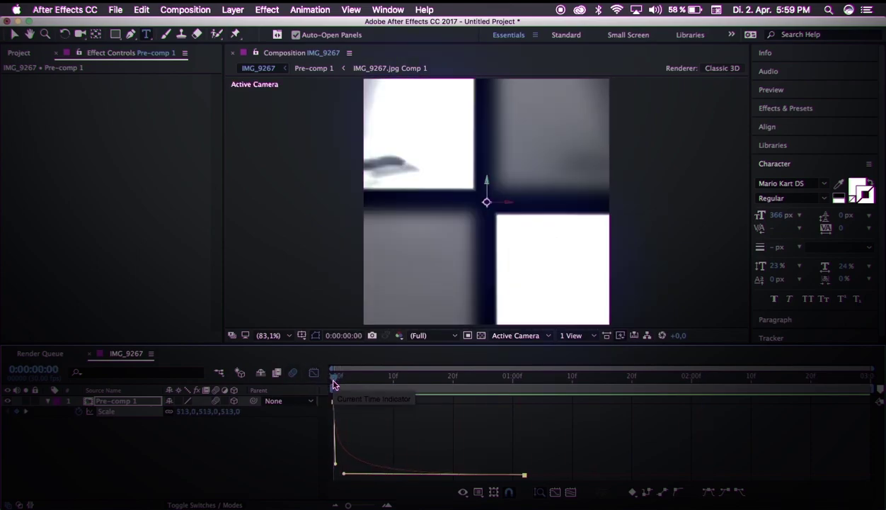
{"action": "key", "text": "space"}
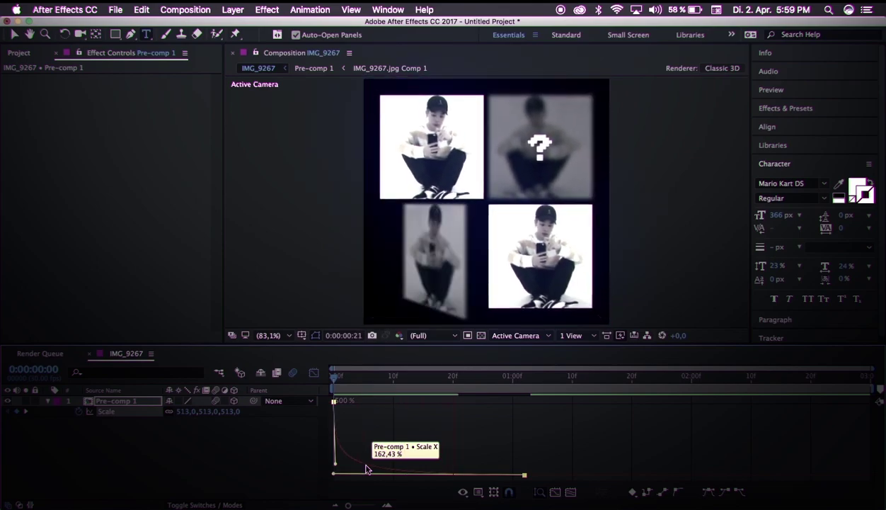
Keyframe the pre-comp's X/Y rotation from 0°/0° at frame 19 to −9°/16° at 1:03 and 22°/−19° at 1:25.
{"action": "left_click", "coordinate": [314, 372]}
{"action": "left_click", "coordinate": [524, 377]}
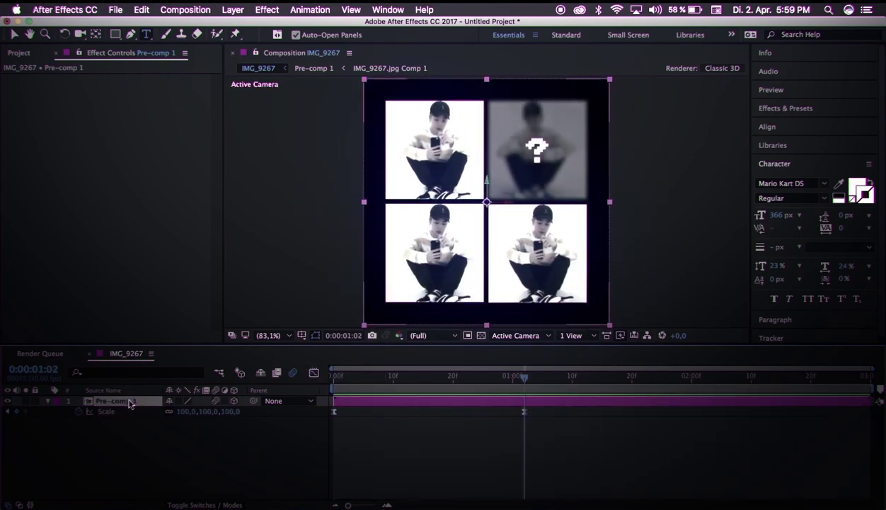
{"action": "left_click_drag", "start_coordinate": [488, 377], "coordinate": [440, 375]}
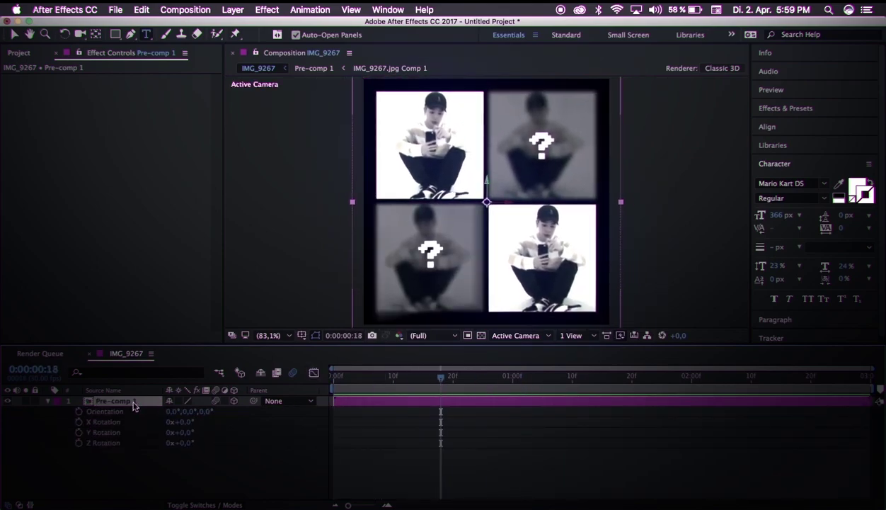
{"action": "left_click", "coordinate": [531, 376]}
{"action": "left_click_drag", "start_coordinate": [180, 432], "coordinate": [198, 433]}
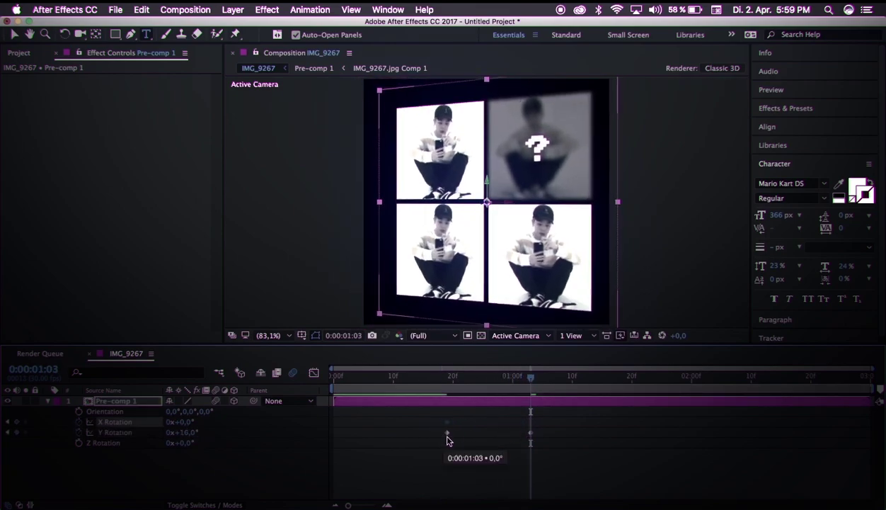
{"action": "left_click_drag", "start_coordinate": [184, 422], "coordinate": [181, 424]}
{"action": "left_click_drag", "start_coordinate": [541, 386], "coordinate": [663, 383]}
{"action": "mouse_move", "coordinate": [183, 422]}
{"action": "left_mouse_down"}
{"action": "mouse_move", "coordinate": [210, 429]}
{"action": "mouse_move", "coordinate": [156, 433]}
{"action": "left_mouse_up"}
Apply Easy Ease to all rotation keyframes, shape the Y Rotation curve with fast starts and slow ends, and preview it.
{"action": "left_click_drag", "start_coordinate": [429, 421], "coordinate": [674, 437]}
{"action": "left_click", "coordinate": [314, 373]}
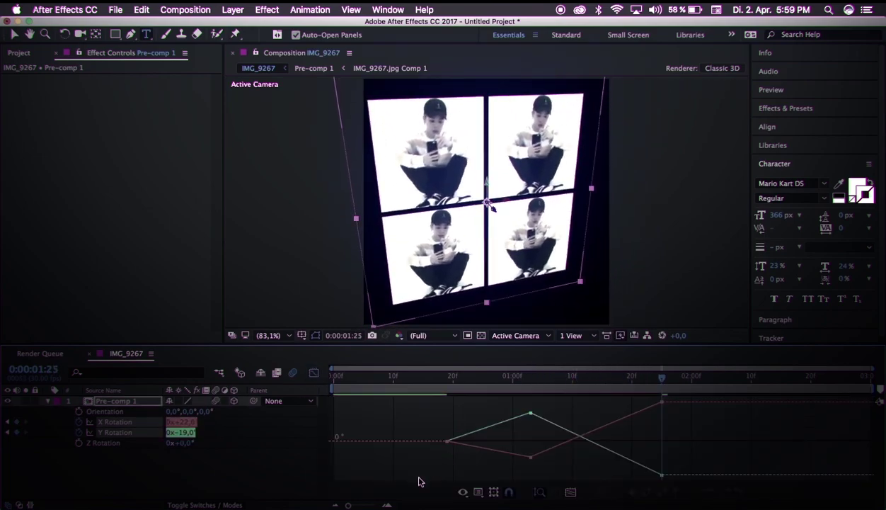
{"action": "key", "text": "F9"}
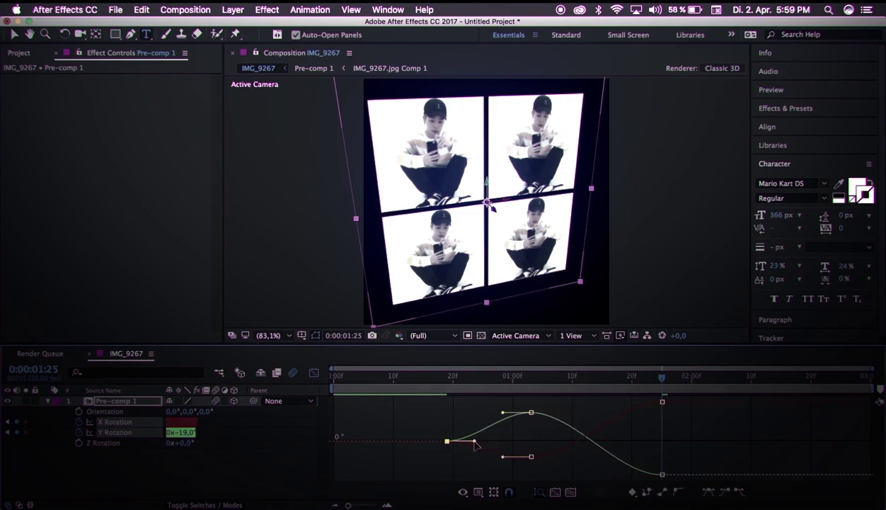
{"action": "left_click", "coordinate": [126, 451]}
{"action": "left_click", "coordinate": [116, 433]}
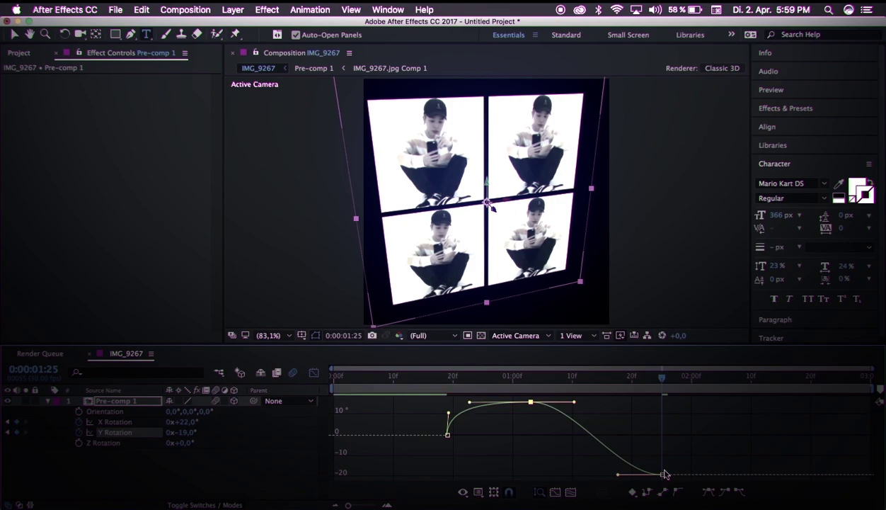
{"action": "left_click_drag", "start_coordinate": [574, 402], "coordinate": [532, 459]}
{"action": "left_click_drag", "start_coordinate": [618, 475], "coordinate": [551, 476]}
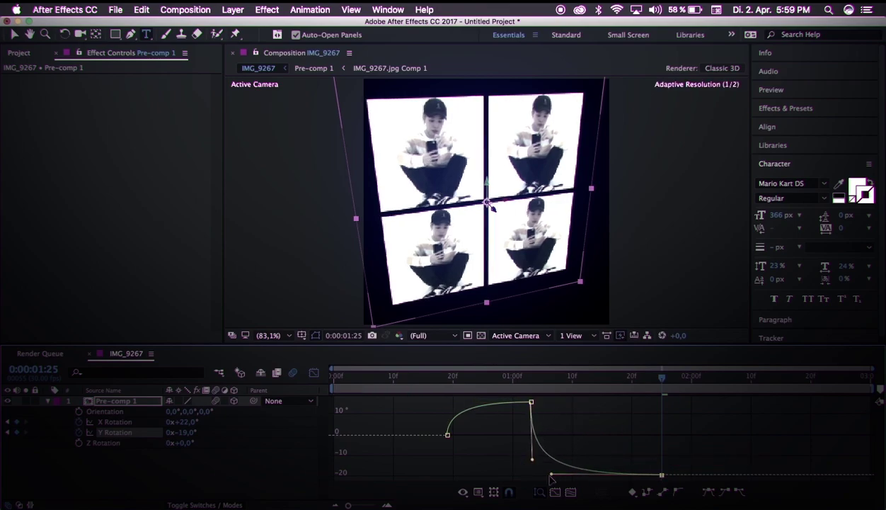
{"action": "left_click", "coordinate": [435, 384]}
{"action": "key", "text": "space"}
{"action": "key", "text": "space"}
Shape the X Rotation curve with the same fast starts and slow ends, and preview the tilt.
{"action": "left_click", "coordinate": [116, 422]}
{"action": "left_click_drag", "start_coordinate": [437, 438], "coordinate": [473, 467]}
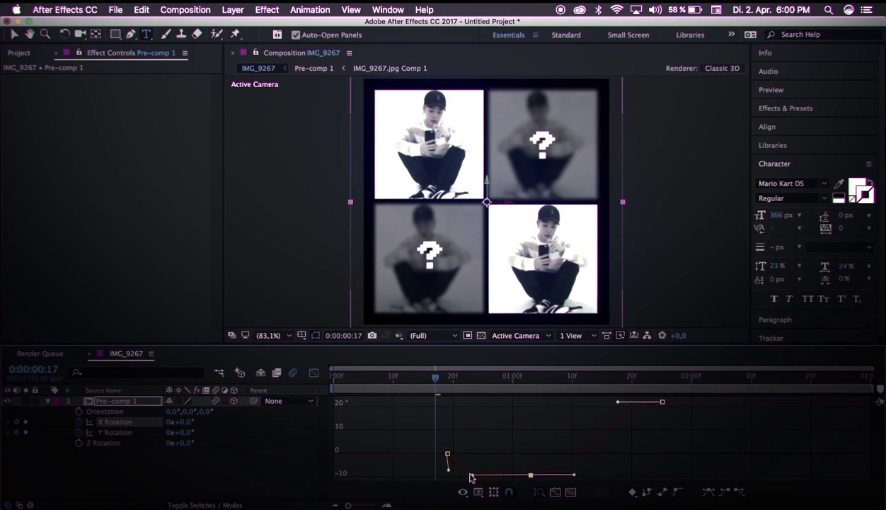
{"action": "left_click", "coordinate": [663, 402]}
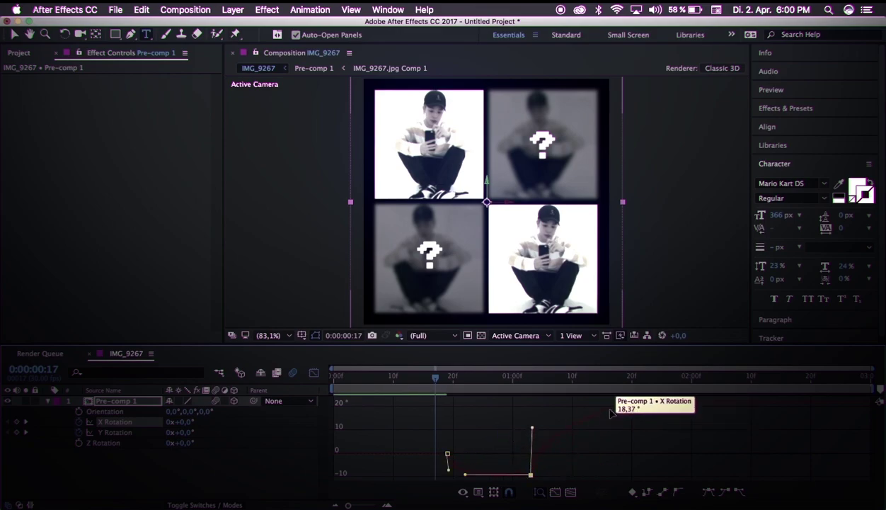
{"action": "key", "text": "space"}
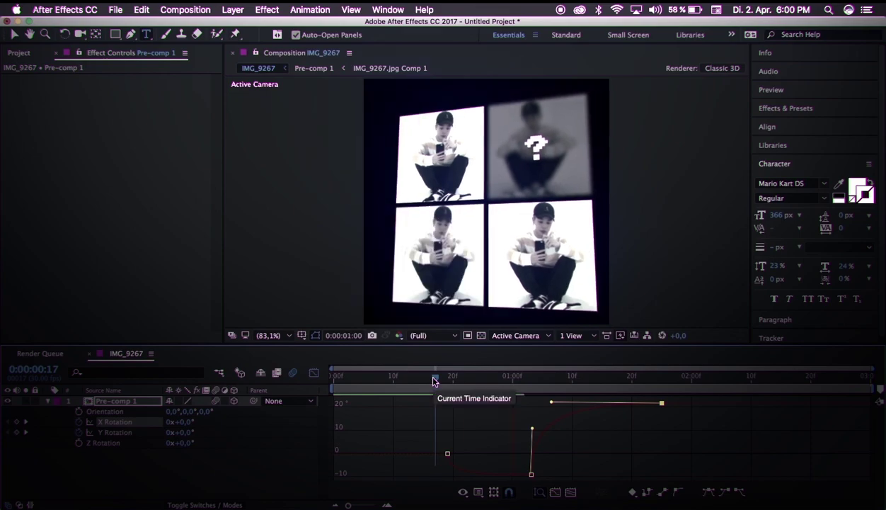
{"action": "left_click", "coordinate": [406, 381]}
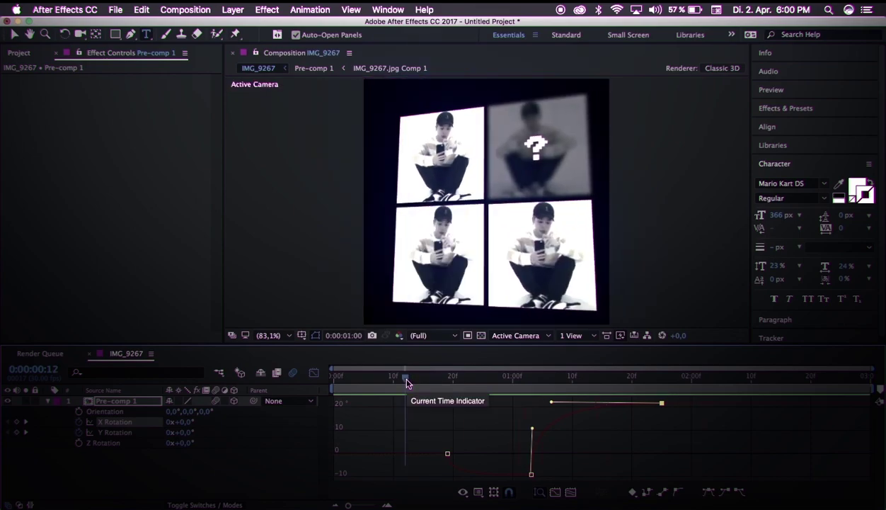
Strengthen the tilt at 1:03 to X Rotation −18° and Y Rotation 23°, and preview it.
{"action": "left_click", "coordinate": [313, 373]}
{"action": "left_click_drag", "start_coordinate": [405, 377], "coordinate": [532, 386]}
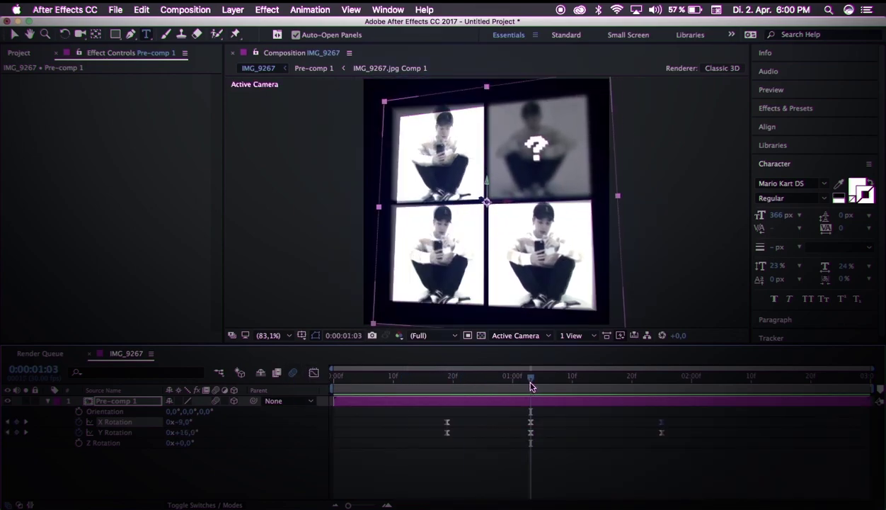
{"action": "left_click_drag", "start_coordinate": [185, 422], "coordinate": [192, 432]}
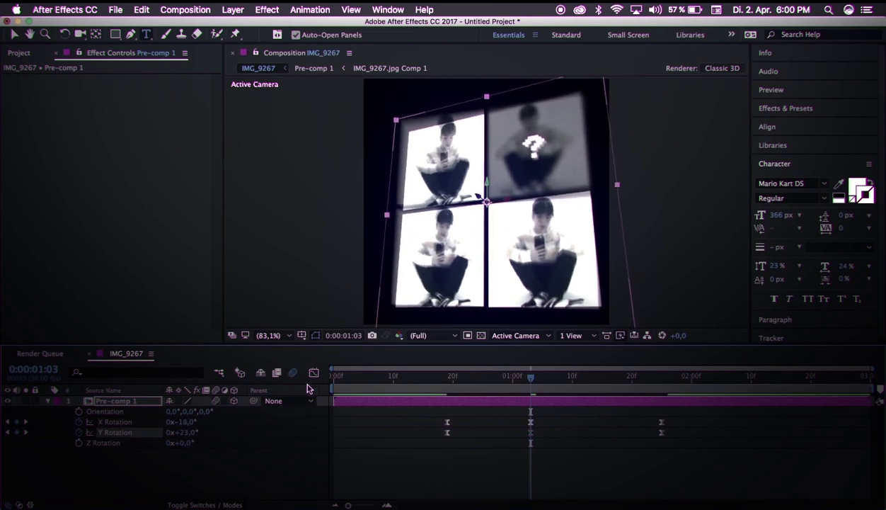
{"action": "left_click", "coordinate": [314, 373]}
{"action": "left_click", "coordinate": [436, 377]}
{"action": "key", "text": "space"}
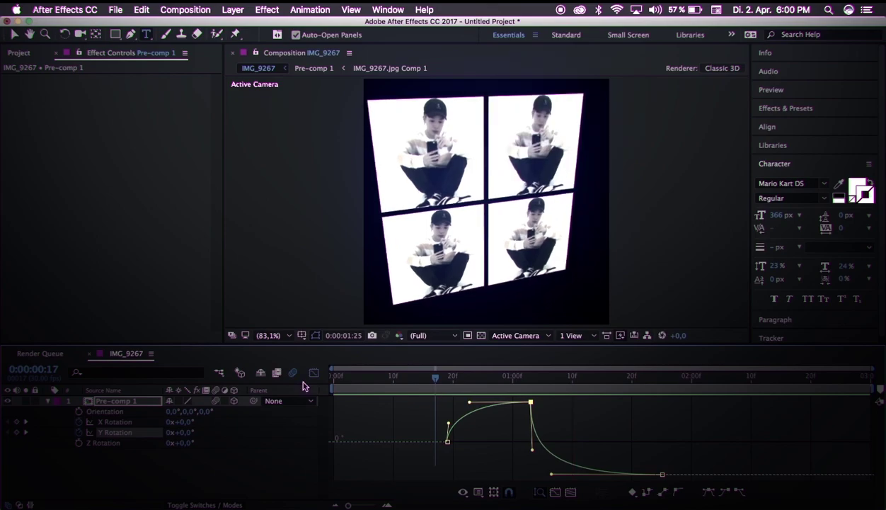
Search the effects for "shake" and apply Sapphire's S_Shake to the pre-comp.
{"action": "left_click", "coordinate": [47, 401]}
{"action": "left_click", "coordinate": [314, 373]}
{"action": "mouse_move", "coordinate": [436, 377]}
{"action": "left_mouse_down"}
{"action": "mouse_move", "coordinate": [466, 381]}
{"action": "mouse_move", "coordinate": [440, 382]}
{"action": "left_mouse_up"}
{"action": "left_click", "coordinate": [804, 110]}
{"action": "left_click", "coordinate": [796, 124]}
{"action": "type", "text": "shake"}
{"action": "scroll", "coordinate": [817, 240], "scroll_direction": "down", "scroll_amount": 5}
{"action": "left_click_drag", "start_coordinate": [797, 211], "coordinate": [568, 404]}
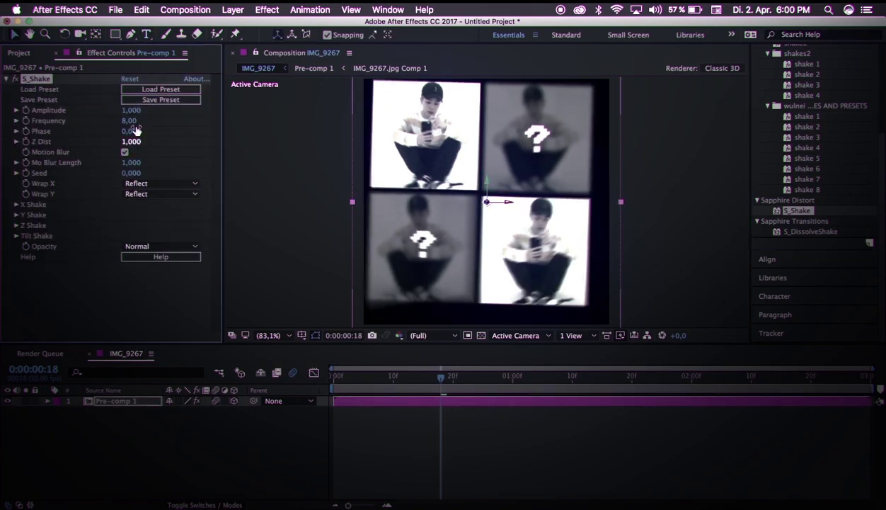
Keyframe S_Shake's Amplitude at 0 on frame 17, 1 on frame 19 and 0 on frame 29.
{"action": "key", "text": "u"}
{"action": "key", "text": "Page_Down"}
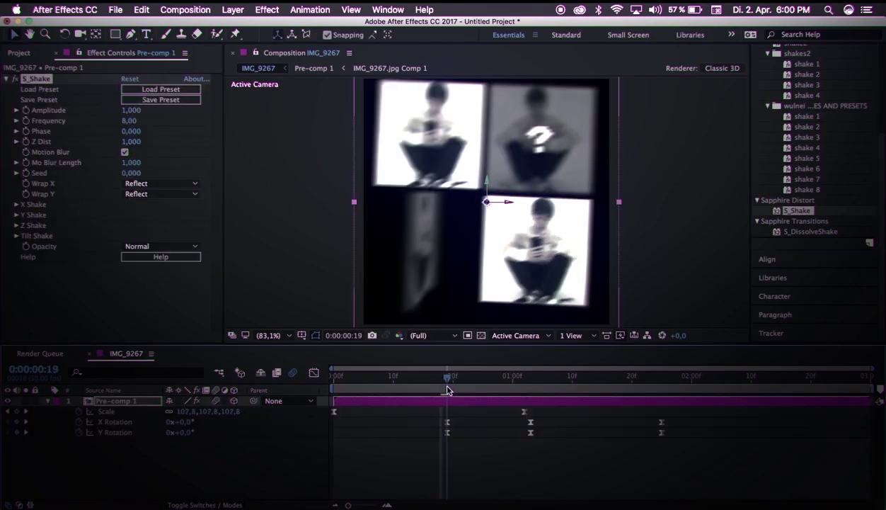
{"action": "key", "text": "Page_Up"}
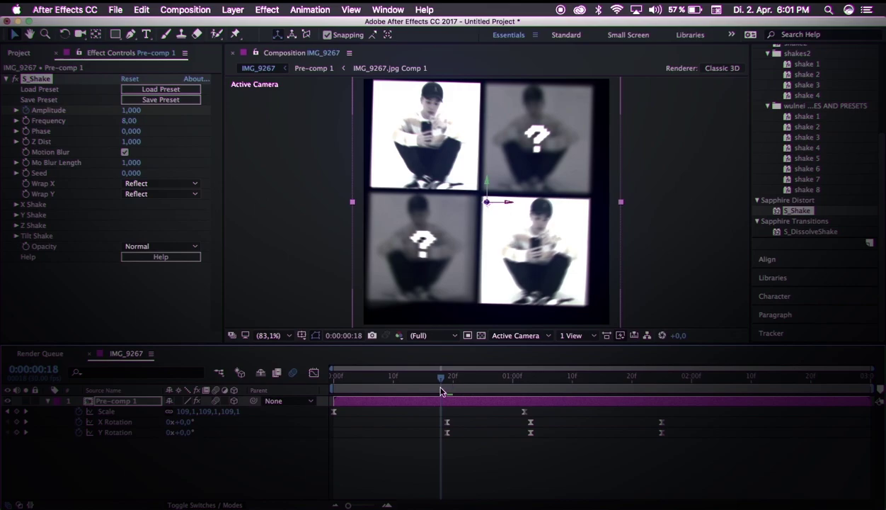
{"action": "key", "text": "Page_Up"}
{"action": "left_click", "coordinate": [131, 109]}
{"action": "type", "text": "0"}
{"action": "left_click", "coordinate": [157, 164]}
{"action": "left_click_drag", "start_coordinate": [436, 378], "coordinate": [507, 378]}
{"action": "key", "text": "u"}
{"action": "key", "text": "u"}
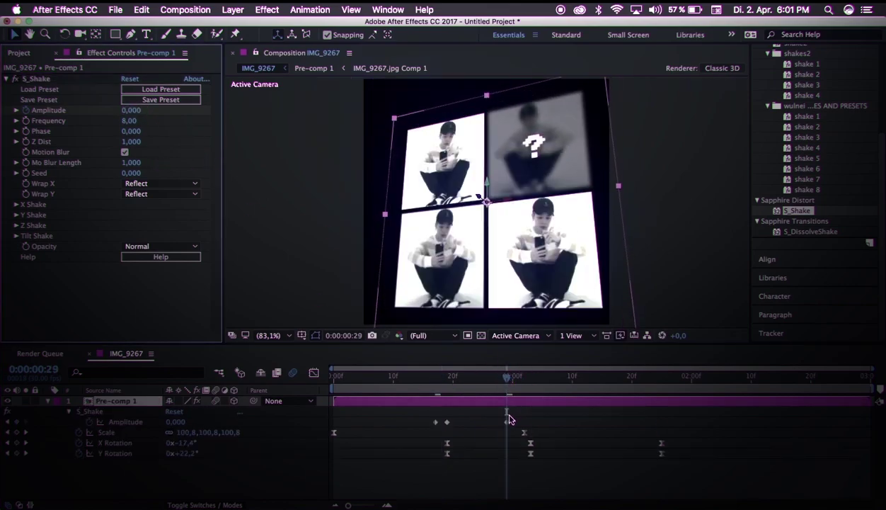
Move the frame 29 Amplitude keyframe to about 1:00, and add Amplitude keyframes of 1 at 1:03 and 0 at 1:24.
{"action": "left_click_drag", "start_coordinate": [507, 422], "coordinate": [518, 422]}
{"action": "left_click", "coordinate": [531, 377]}
{"action": "left_click", "coordinate": [131, 110]}
{"action": "type", "text": "1"}
{"action": "key", "text": "Return"}
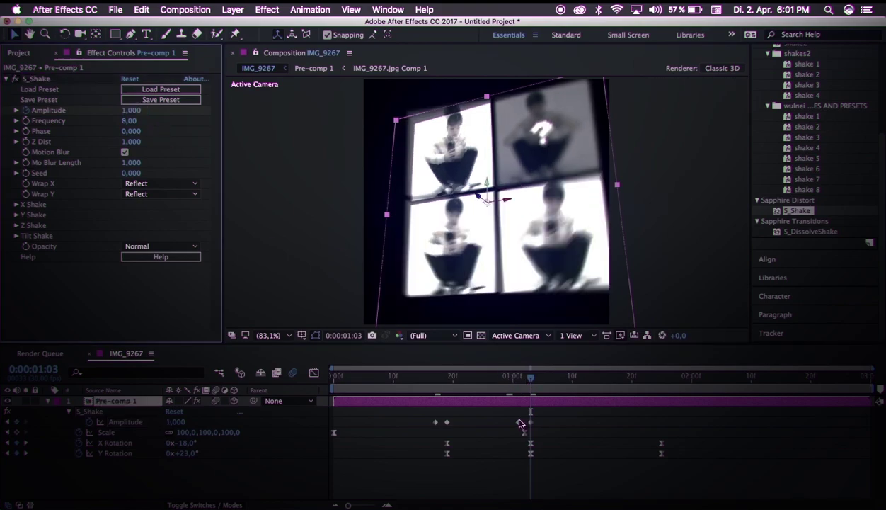
{"action": "left_click", "coordinate": [647, 395]}
{"action": "left_click_drag", "start_coordinate": [647, 394], "coordinate": [656, 394]}
{"action": "left_click", "coordinate": [129, 111]}
{"action": "type", "text": "0"}
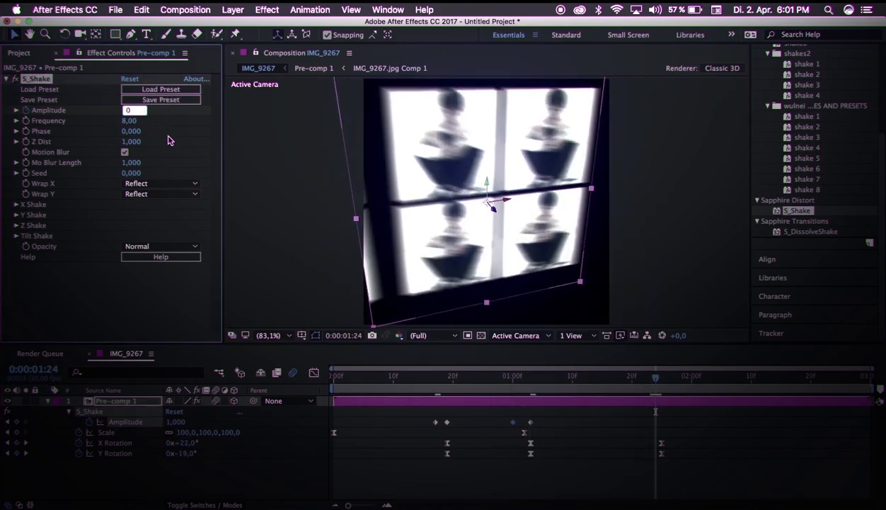
{"action": "key", "text": "Return"}
Apply Easy Ease to the Amplitude keyframes, reshape their speed graph so each shake drops off quickly, and preview it.
{"action": "left_click", "coordinate": [313, 373]}
{"action": "left_click_drag", "start_coordinate": [420, 477], "coordinate": [670, 441]}
{"action": "key", "text": "F9"}
{"action": "left_click", "coordinate": [461, 492]}
{"action": "left_click", "coordinate": [496, 402]}
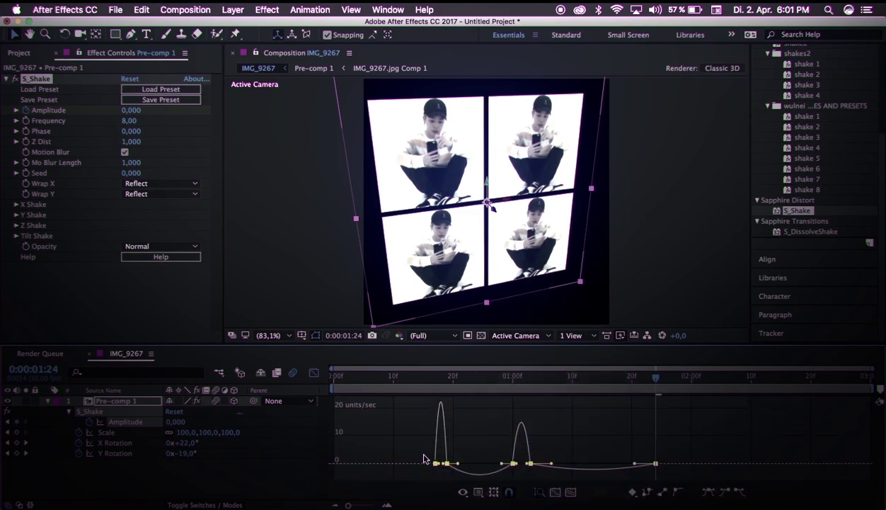
{"action": "left_click_drag", "start_coordinate": [448, 464], "coordinate": [487, 466]}
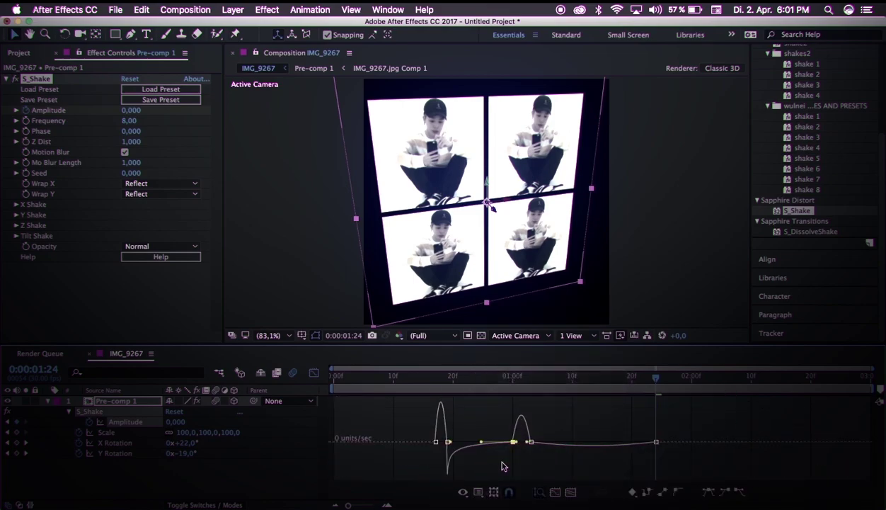
{"action": "left_click_drag", "start_coordinate": [607, 445], "coordinate": [589, 437]}
{"action": "left_click", "coordinate": [416, 381]}
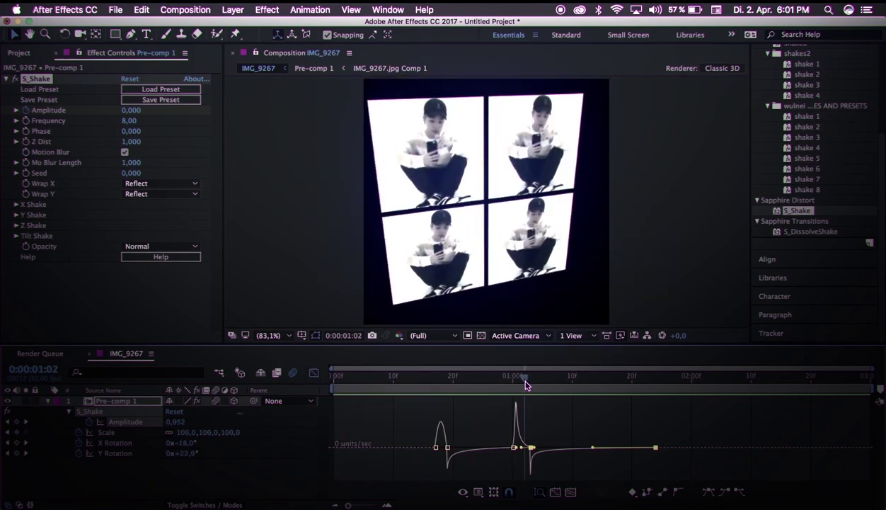
Move the last Amplitude keyframe to about 1:16 and preview the shakes.
{"action": "left_click", "coordinate": [315, 373]}
{"action": "key", "text": "shift+F3"}
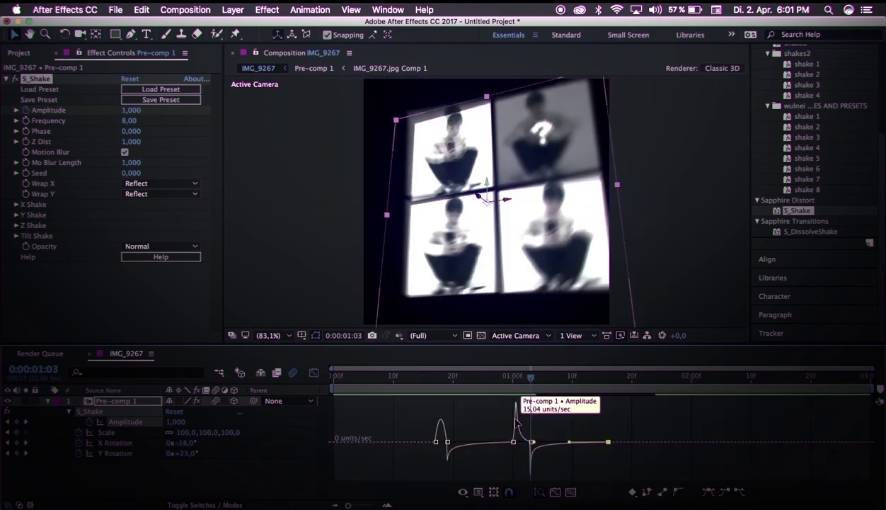
{"action": "left_click", "coordinate": [426, 386]}
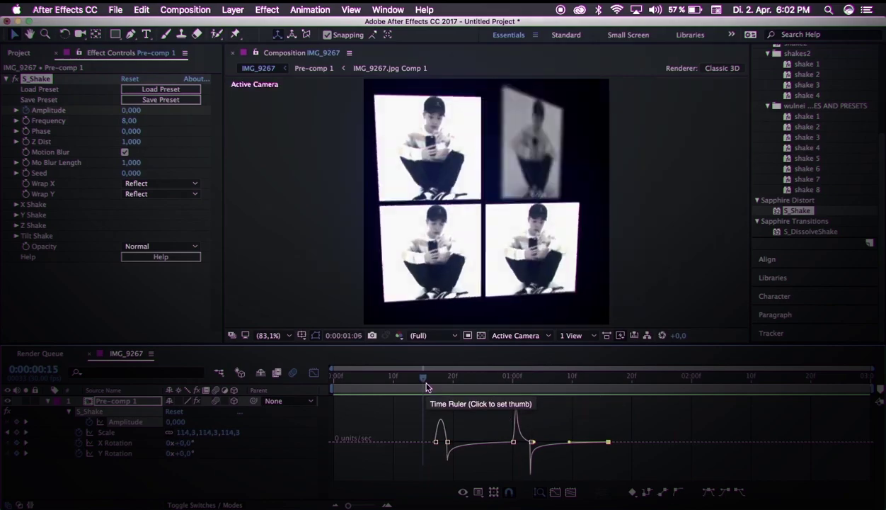